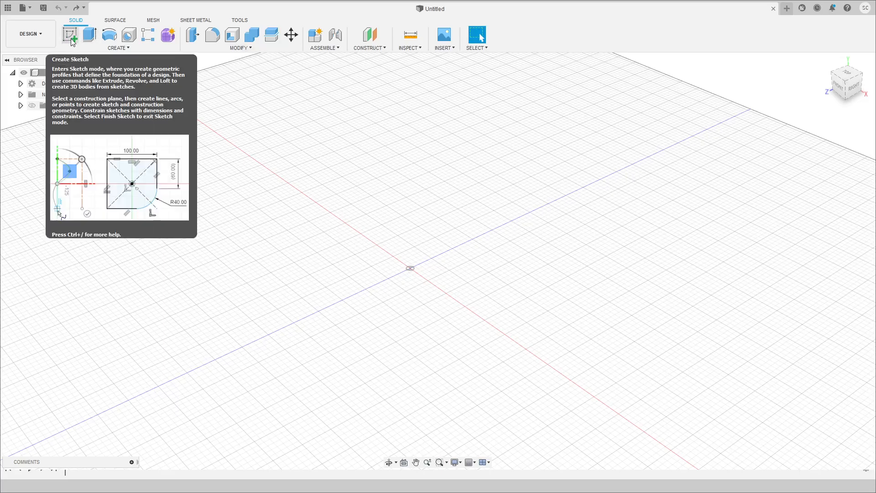
Start a new sketch on the horizontal ground plane.
click(70, 38)
click(396, 294)
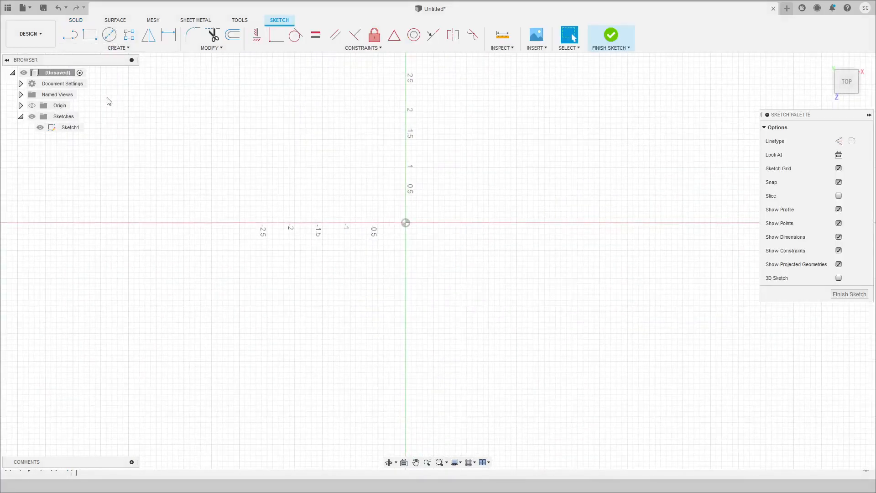
Draw a 3 in diameter circle centred on the origin.
click(109, 40)
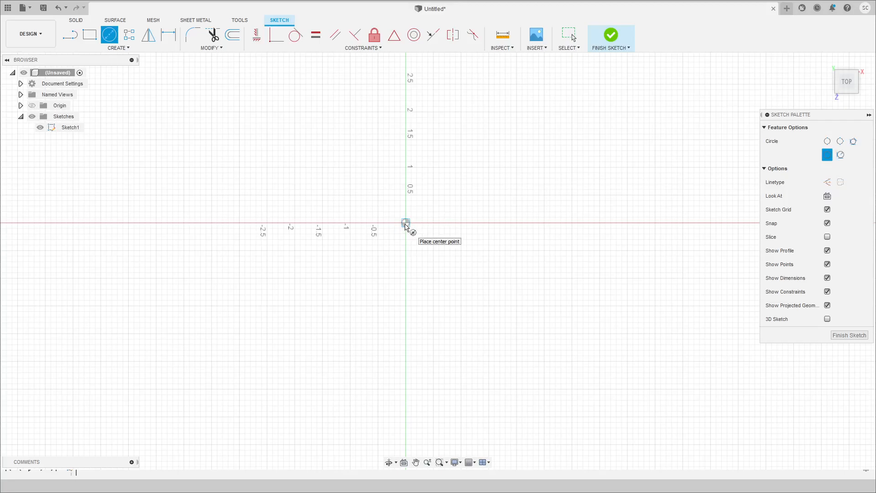
click(406, 223)
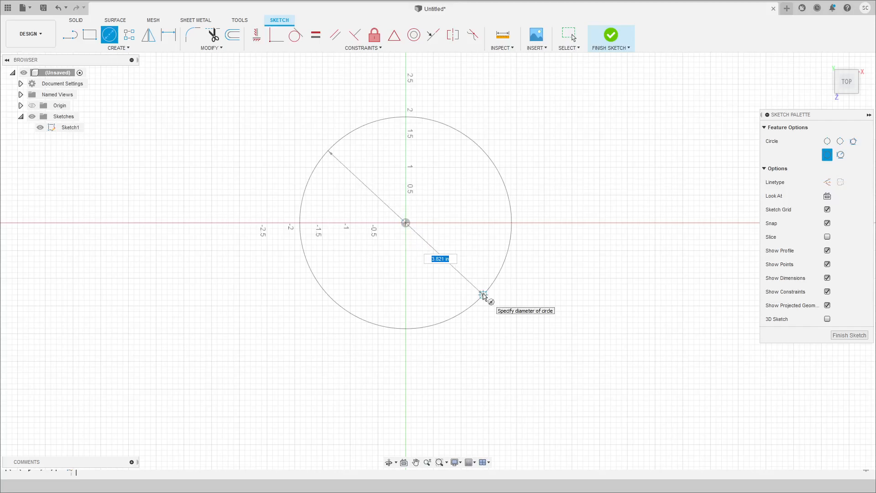
text(3)
key(Return)
Extrude the circle 1 in upward as a new body.
mouse_move(490, 285)
shift+middle_down()
mouse_move(458, 205)
mouse_move(483, 276)
shift+middle_up()
click(483, 276)
click(76, 20)
click(88, 36)
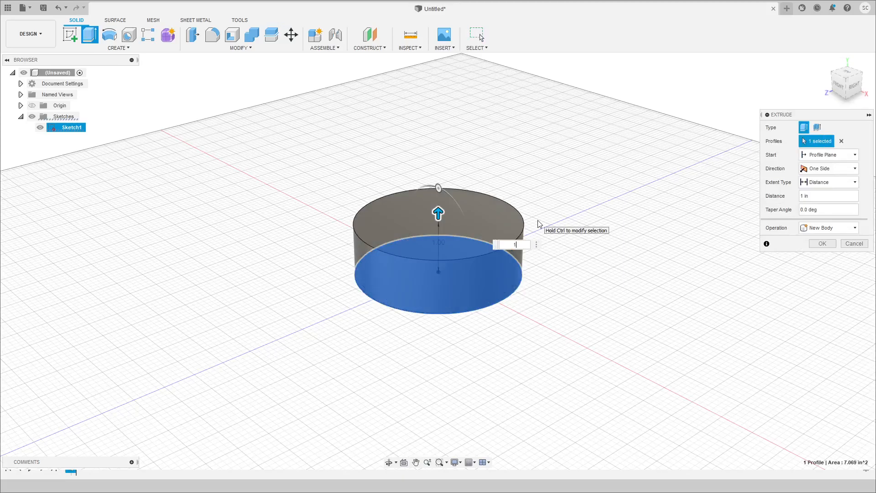
key(Return)
shift+middle_drag(613, 268, 638, 300)
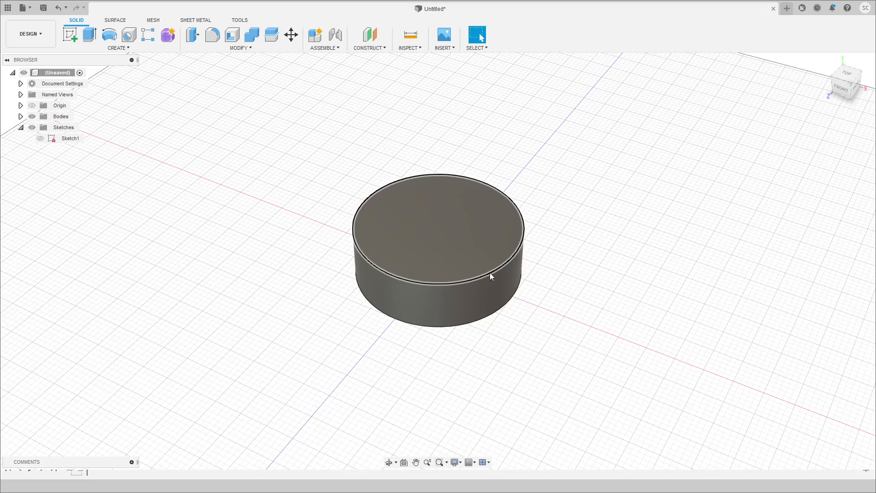
Undo the cylinder extrusion and the circle in the base sketch.
click(461, 237)
shift+middle_drag(502, 283, 484, 264)
click(465, 270)
click(485, 265)
key(ctrl+z)
key(ctrl+z)
key(ctrl+z)
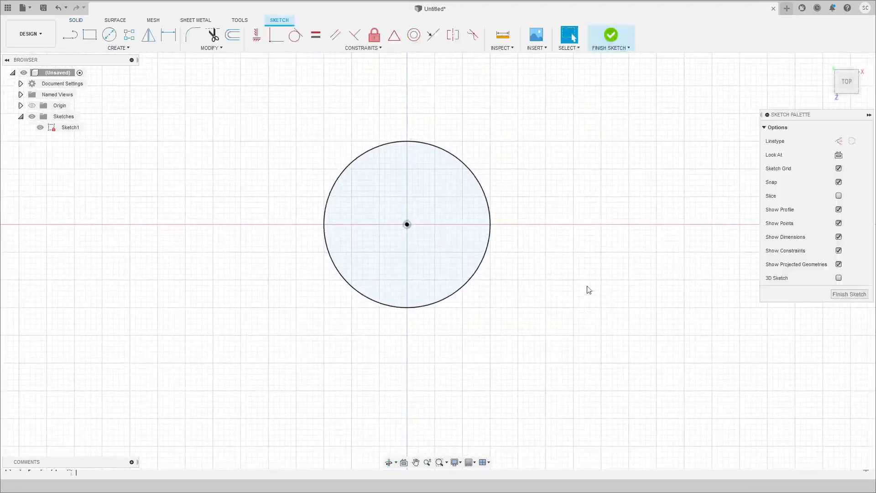
Draw a two-point rectangle with one corner on the origin, 5 in wide and 3 in high.
click(90, 34)
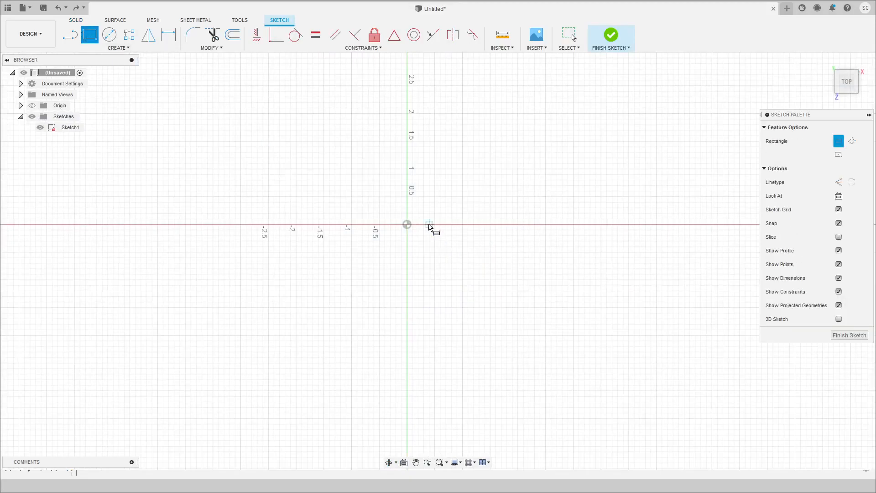
click(408, 223)
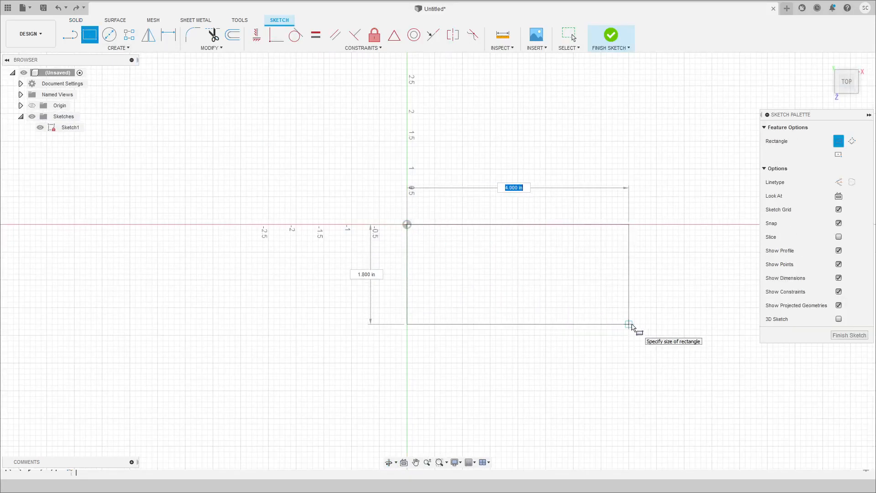
text(5)
key(Tab)
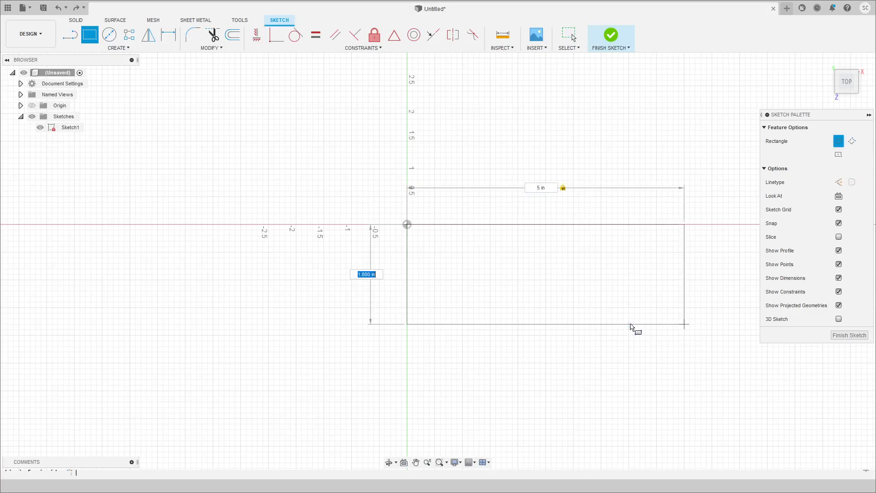
text(2)
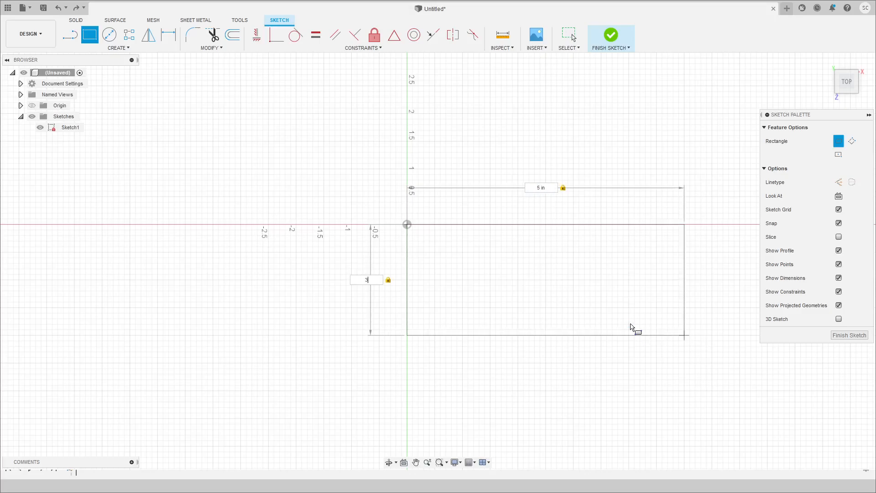
key(Return)
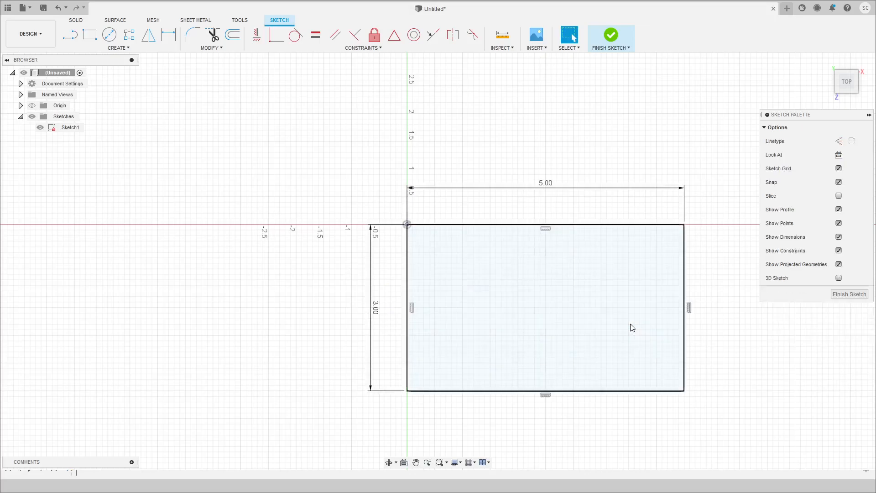
Extrude the rectangle 0.125 in as a new body to form a thin plate.
shift+middle_drag(567, 282, 460, 290)
click(460, 292)
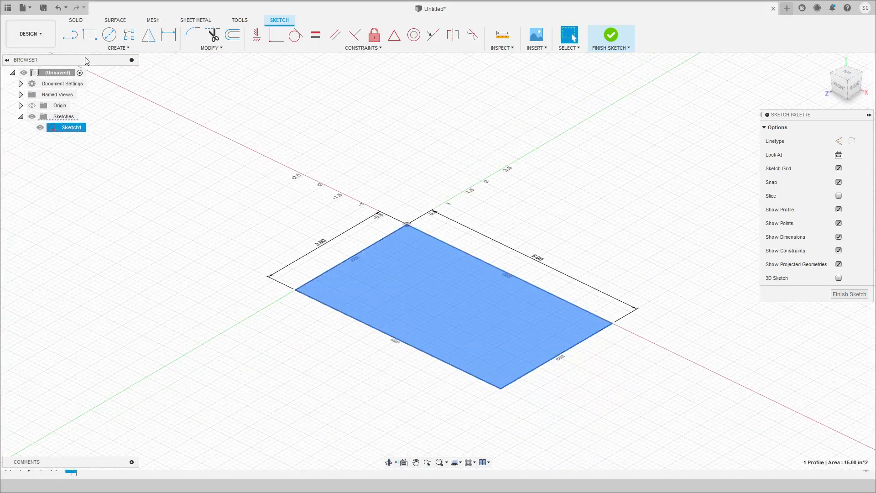
key(e)
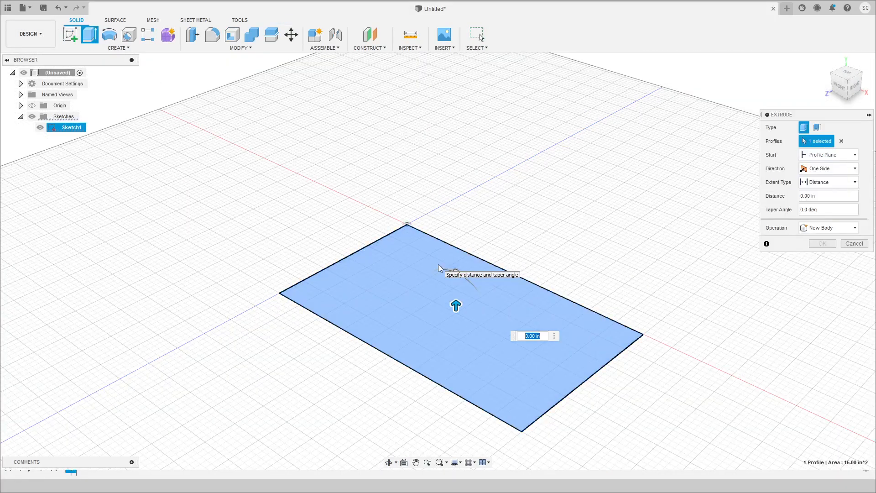
text(.125)
key(Return)
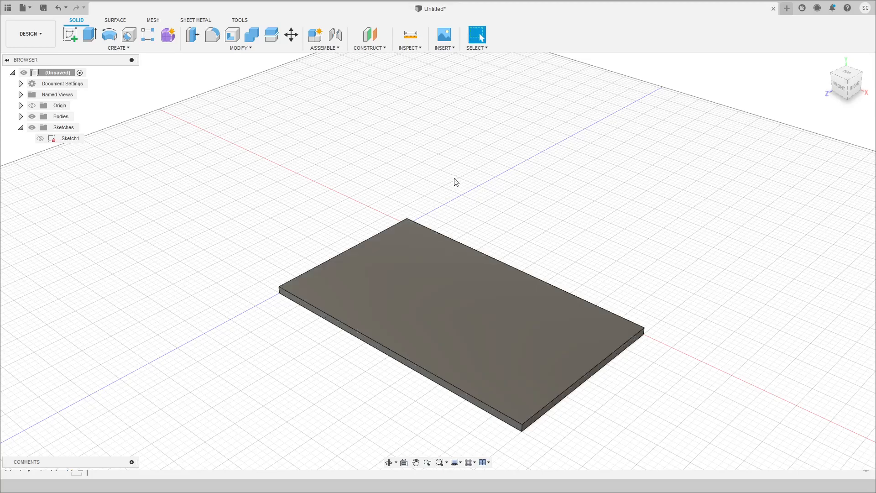
Sketch a 0.21 in diameter circle on the plate's upper face, centred 1 in from both edges that meet at the origin.
click(70, 34)
click(454, 301)
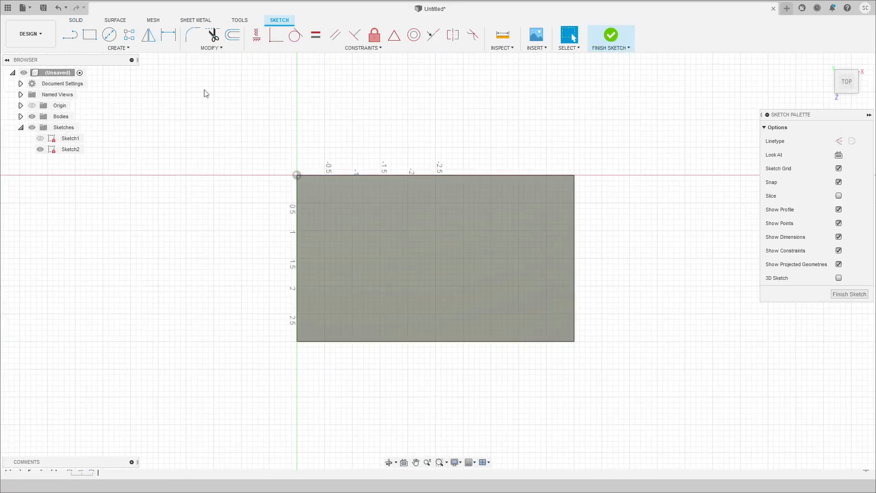
click(110, 38)
click(109, 34)
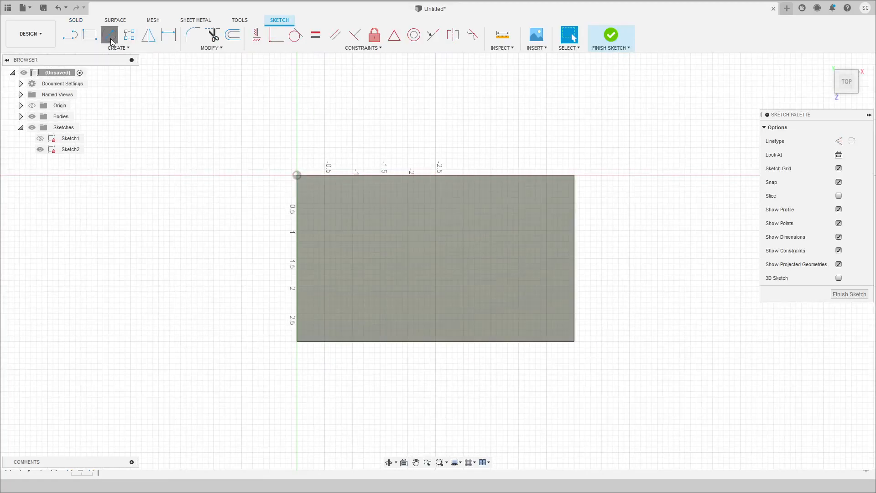
click(353, 231)
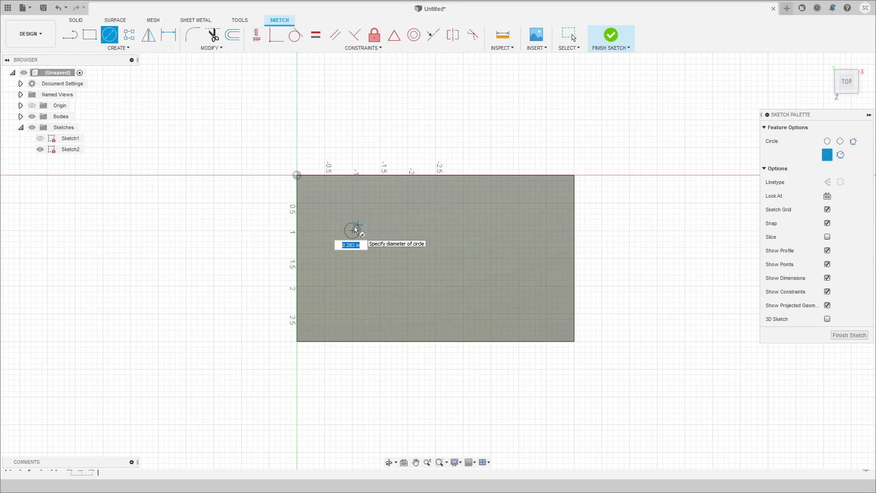
text(.25)
key(Return)
key(Escape)
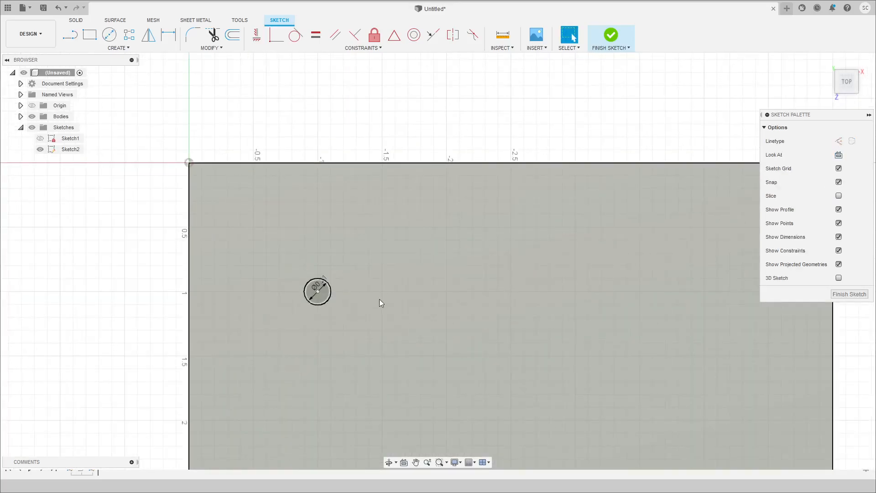
Extrude the small circle with the Cut operation to a distance of -0.50 in, down through the plate.
mouse_move(381, 302)
shift+middle_down()
mouse_move(359, 249)
mouse_move(367, 285)
mouse_move(328, 268)
shift+middle_up()
scroll(348, 251, down, 5)
scroll(325, 267, up, 5)
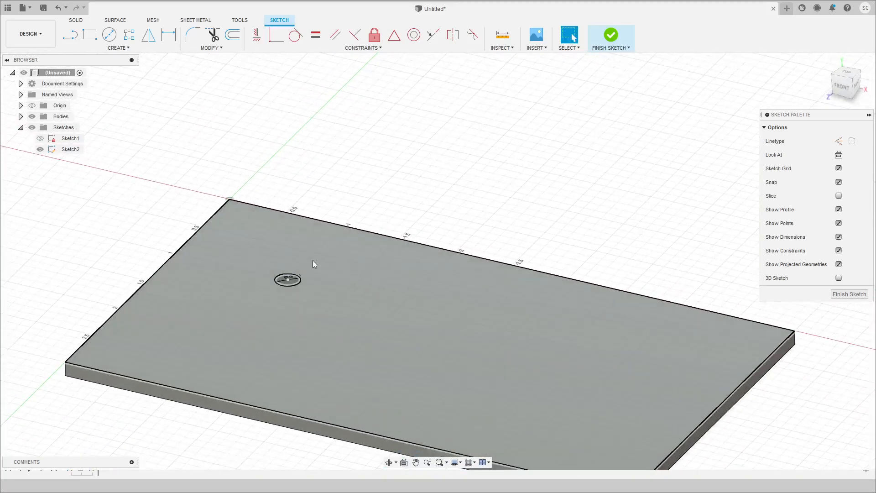
click(75, 21)
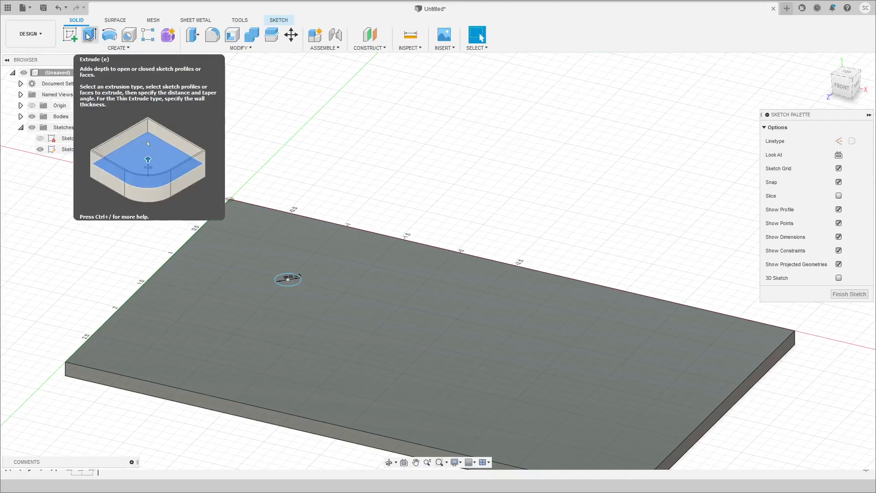
click(89, 36)
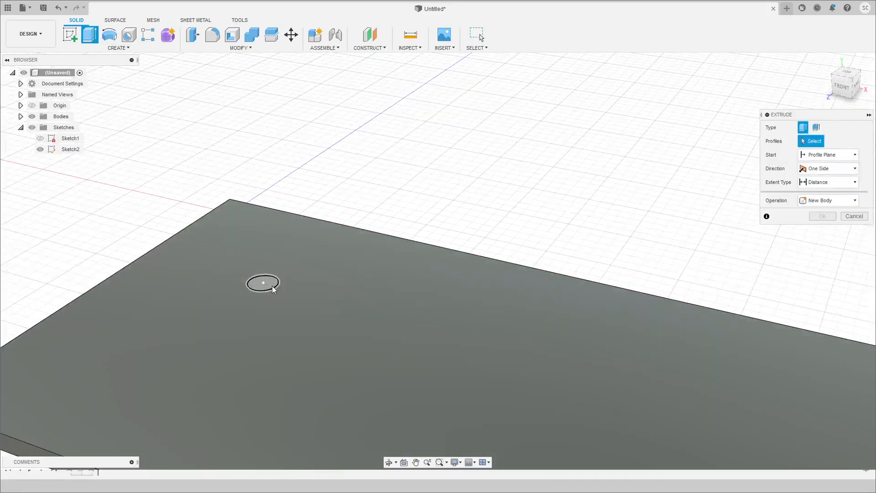
click(272, 286)
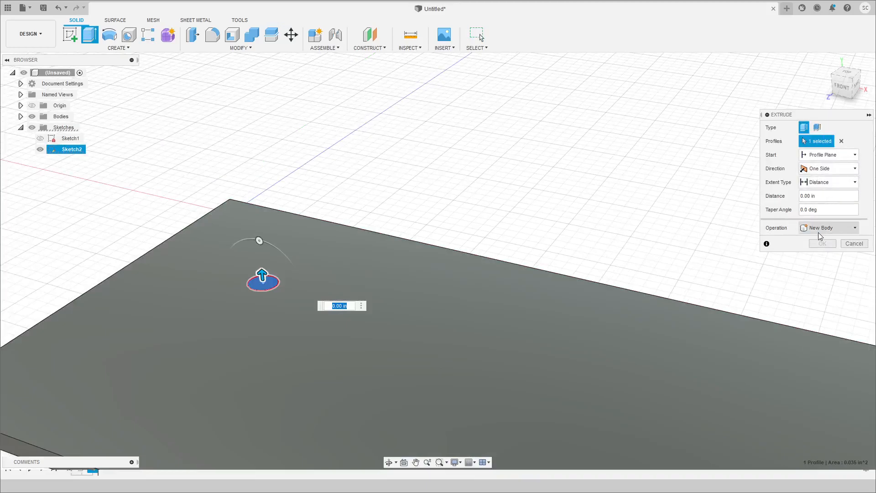
click(819, 233)
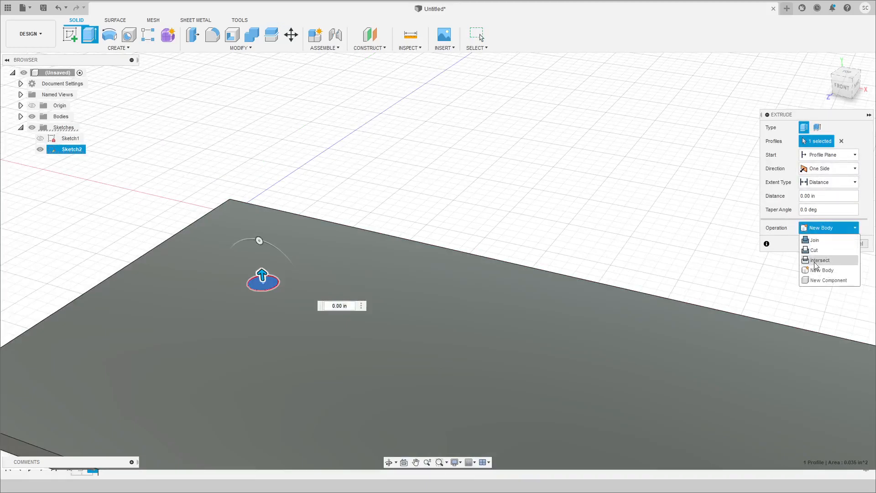
click(814, 251)
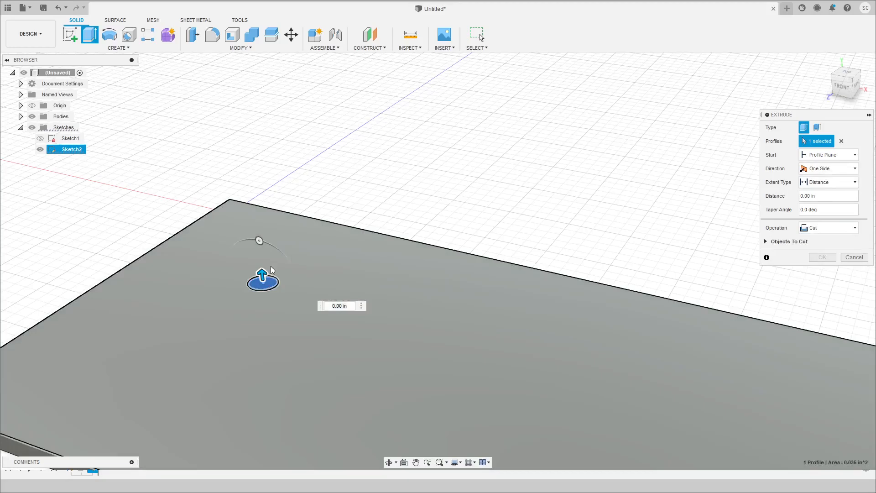
drag(262, 275, 270, 352)
mouse_move(450, 327)
shift+middle_down()
mouse_move(417, 313)
mouse_move(433, 329)
shift+middle_up()
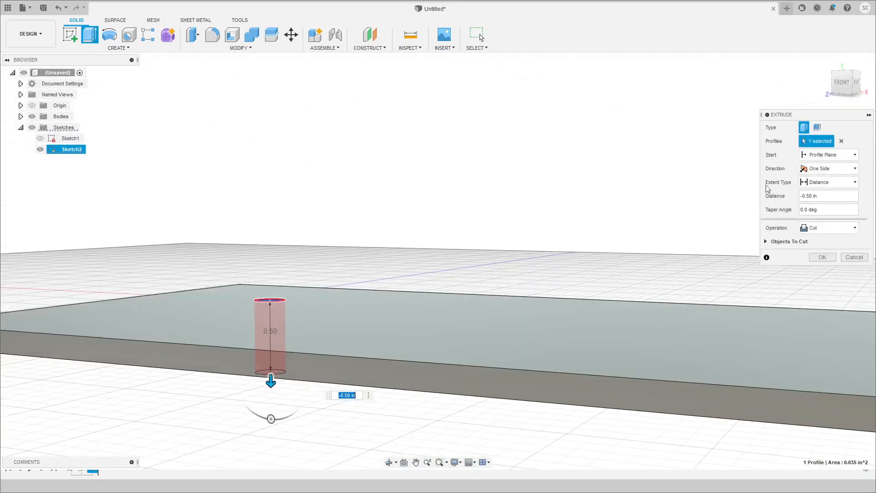
Change the cut's extent type to To Object, pick the plate's underside face, and apply the cut.
click(826, 182)
click(824, 206)
shift+middle_drag(643, 230, 477, 272)
shift+middle_drag(260, 367, 312, 299)
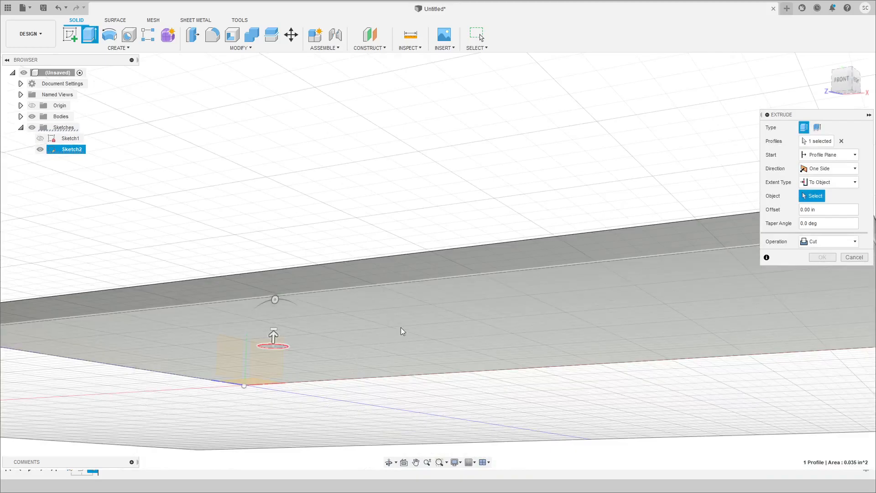
click(402, 329)
shift+middle_drag(399, 218, 391, 247)
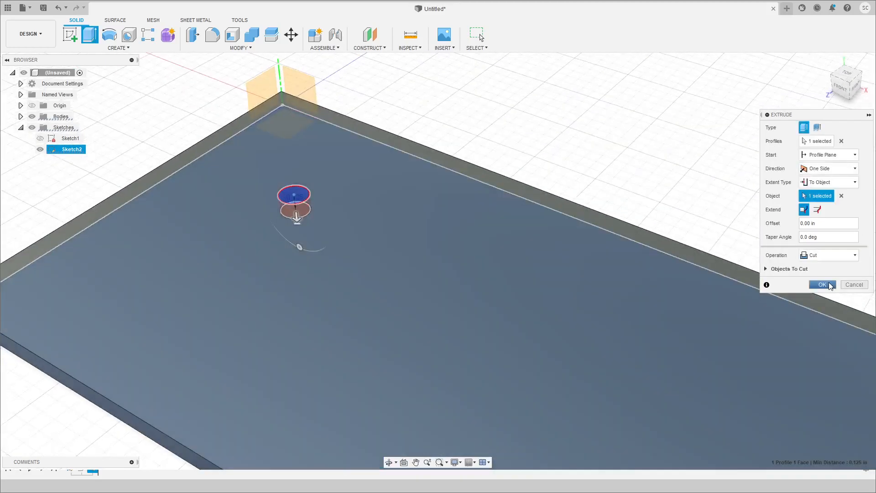
click(824, 284)
scroll(375, 354, down, 5)
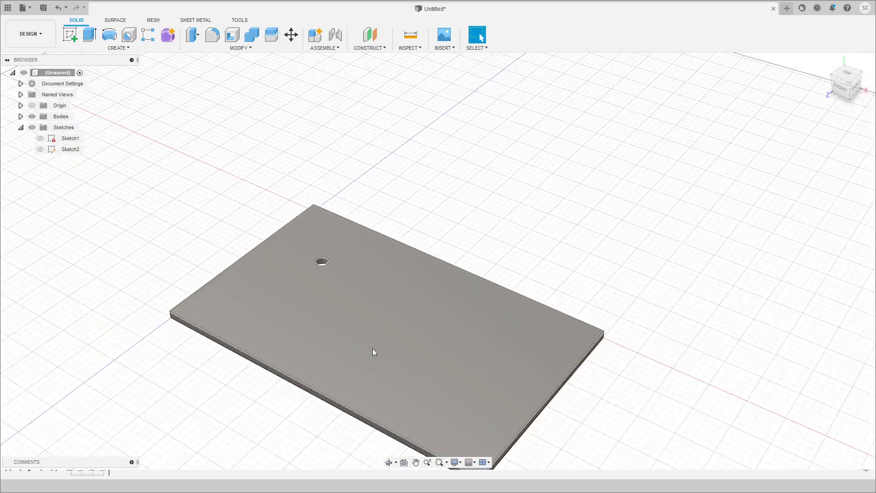
scroll(328, 281, up, 2)
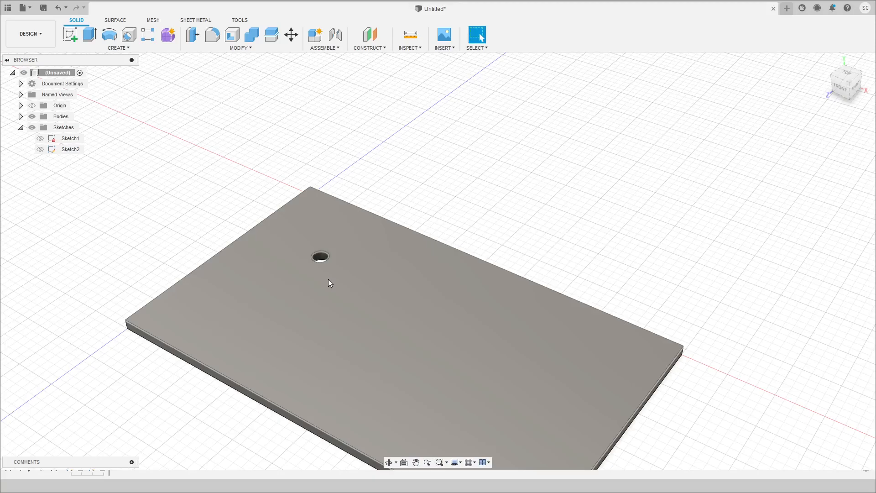
Reopen the hole's sketch, Sketch2, for editing.
double_click(76, 151)
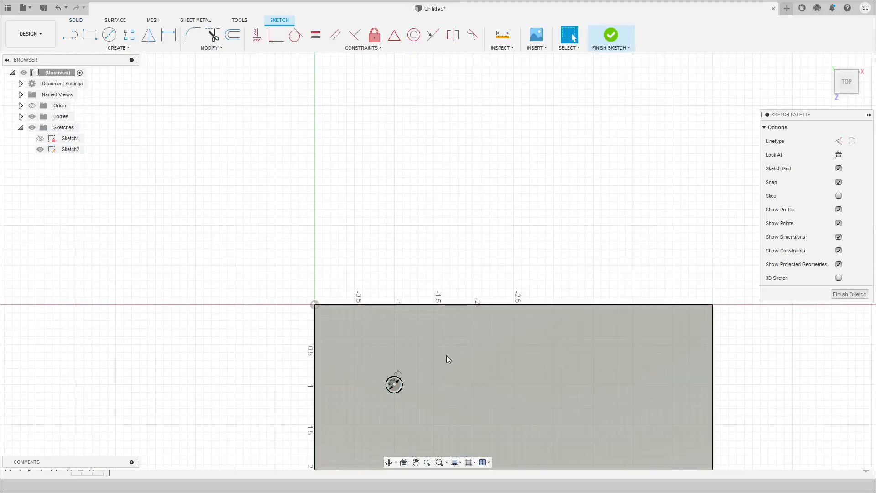
middle_drag(440, 273, 302, 105)
scroll(292, 109, up, 4)
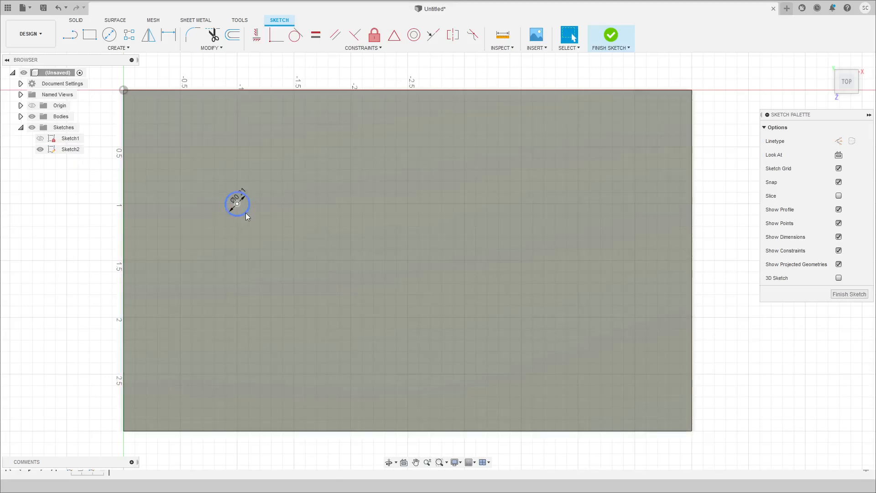
click(245, 213)
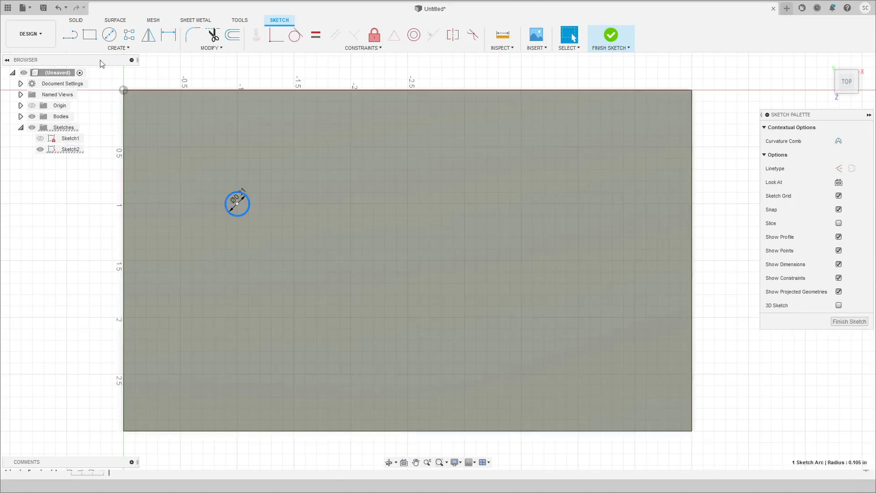
click(129, 35)
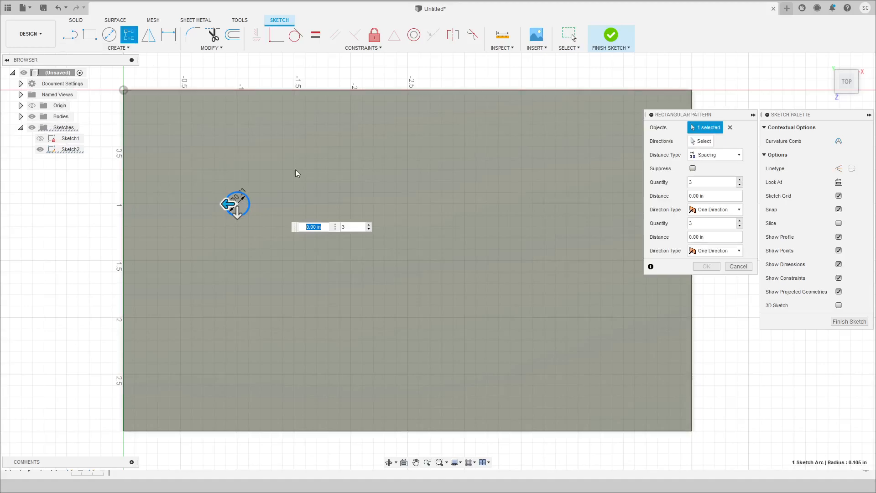
key(Tab)
key(Escape)
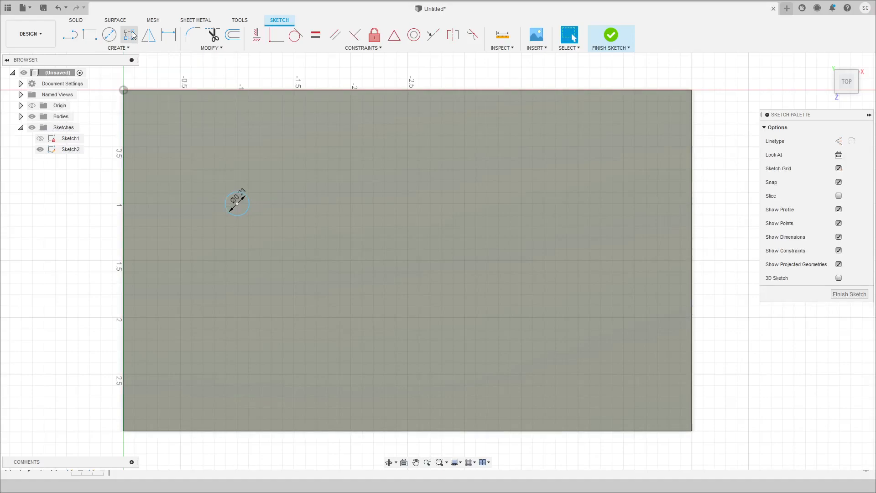
text(s)
text(rect)
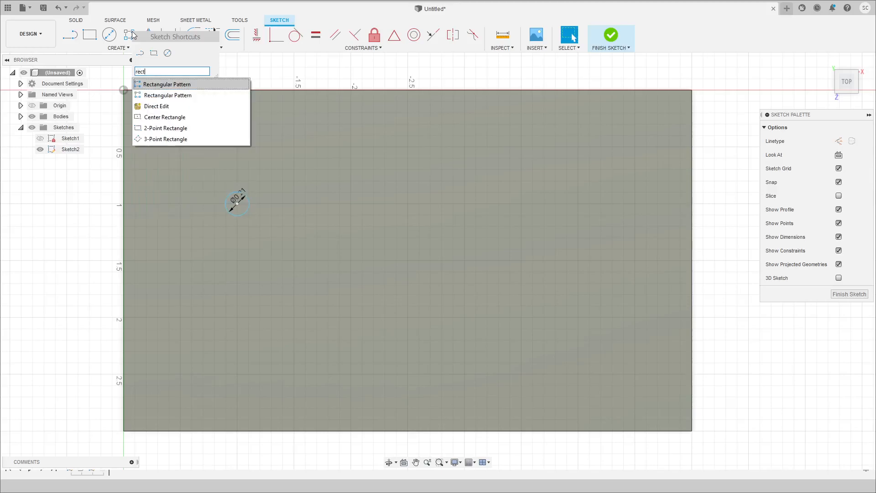
key(Down)
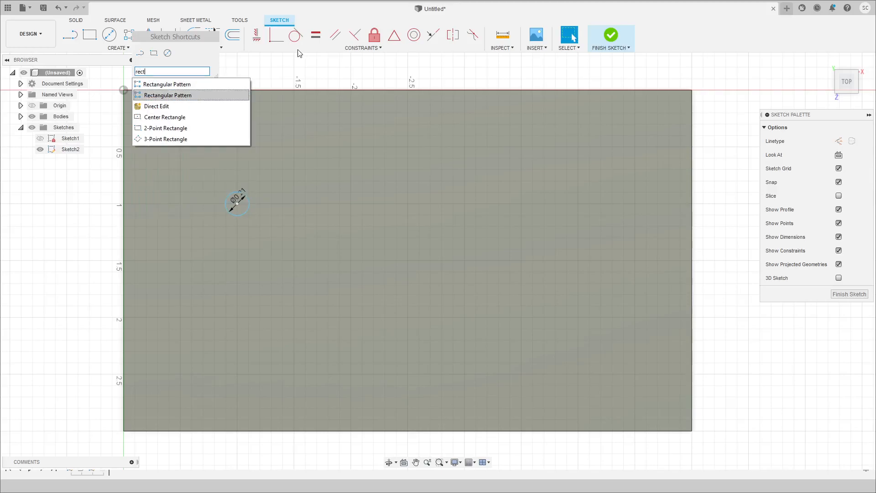
key(Up)
key(Return)
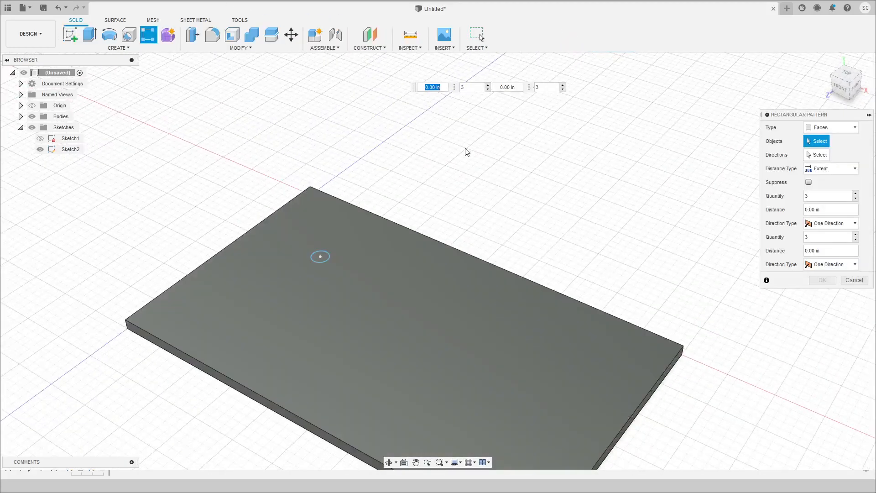
key(ctrl+z)
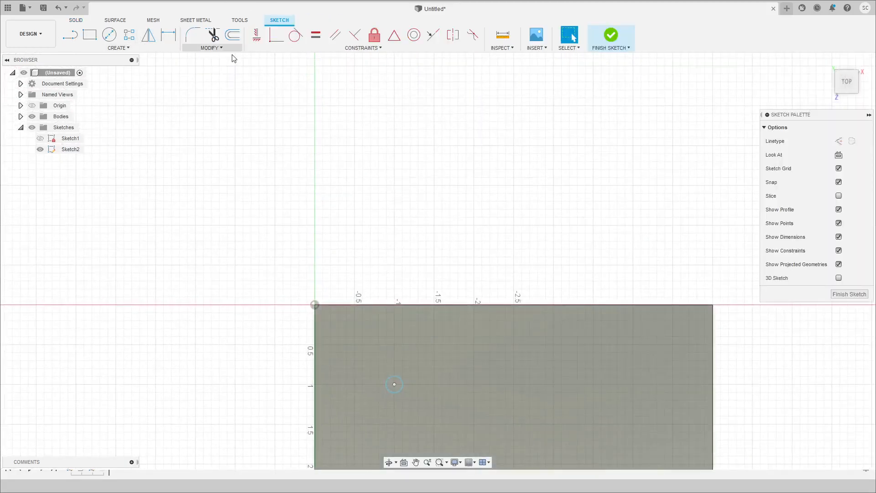
Start a rectangular sketch pattern of the circle, spaced -1.40 in along the plate's length and 0.60 in across its width.
click(388, 383)
key(s)
key(Up)
text(rect)
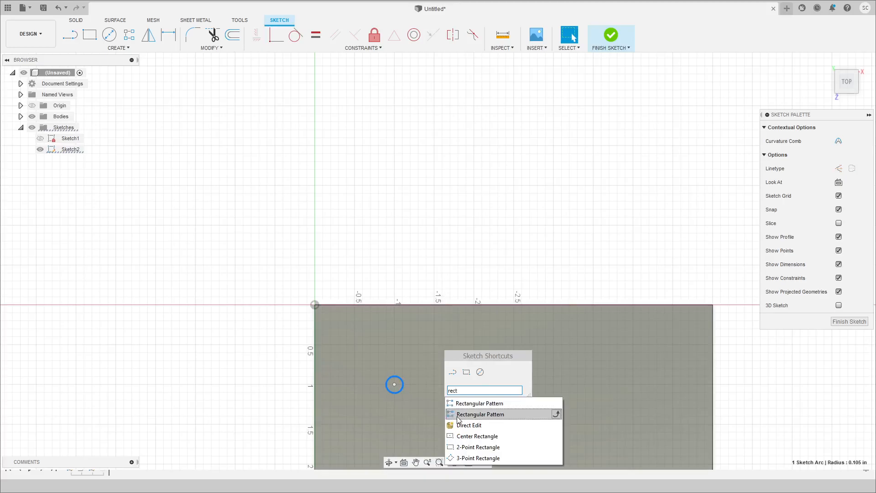
click(480, 414)
mouse_move(432, 267)
middle_down()
mouse_move(322, 131)
mouse_move(268, 128)
mouse_move(280, 137)
mouse_move(248, 123)
middle_up()
drag(204, 223, 333, 253)
drag(202, 237, 194, 261)
key(Tab)
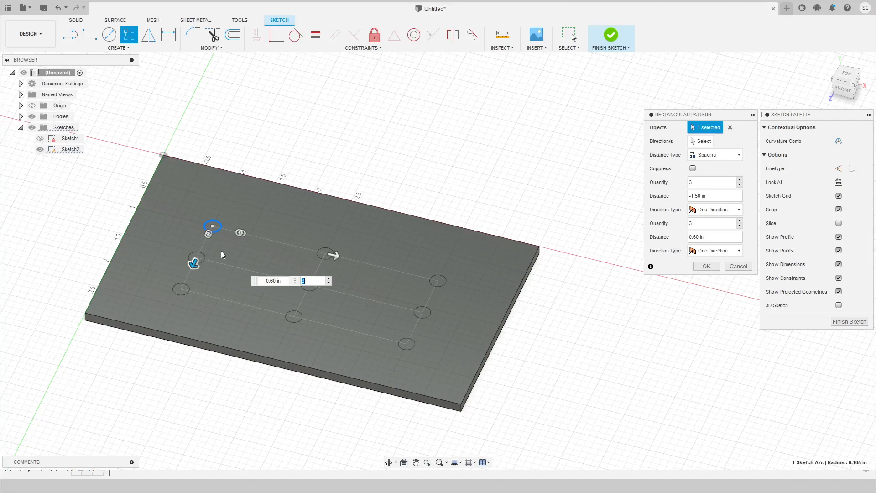
scroll(224, 203, down, 4)
scroll(227, 153, up, 3)
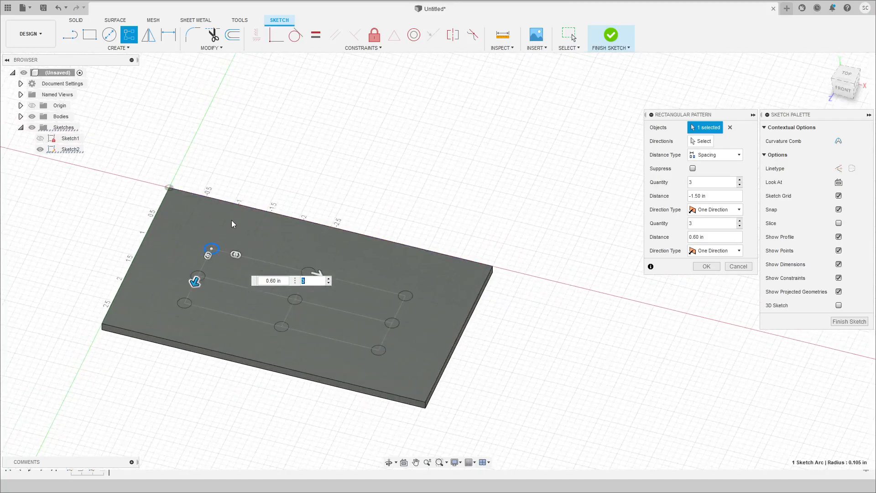
drag(317, 273, 311, 272)
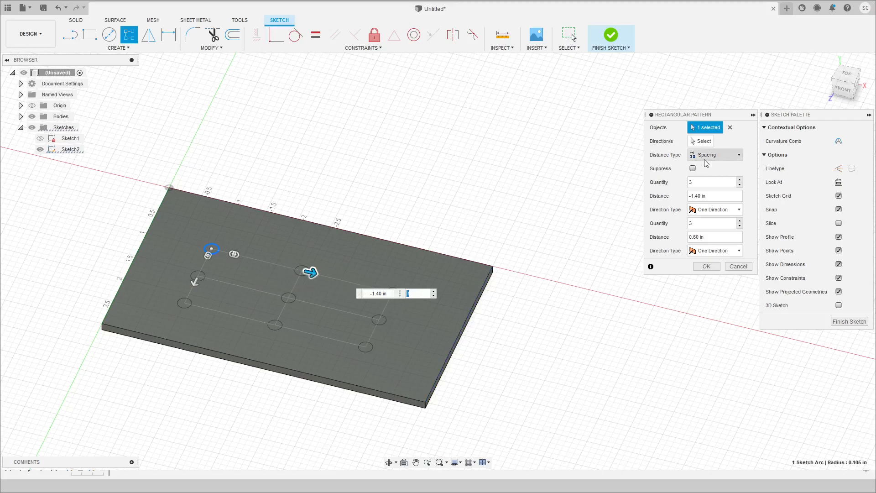
Try the Extent distance type for the pattern and return it to Spacing.
click(726, 158)
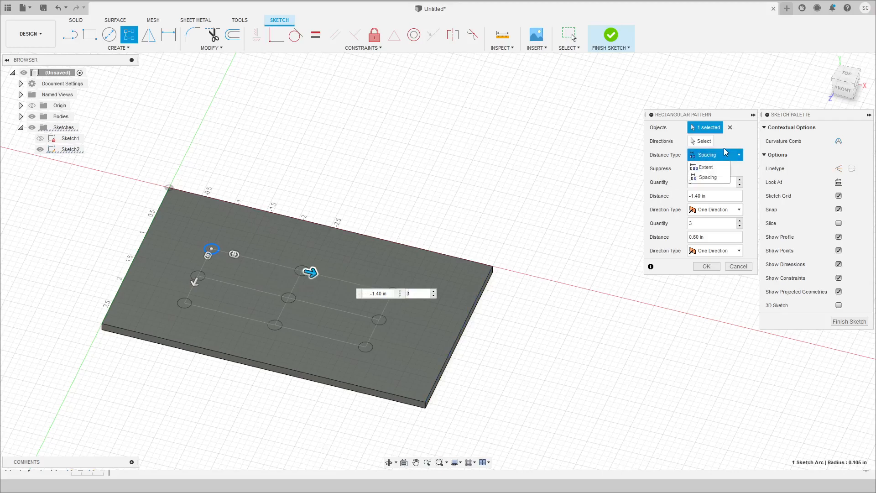
click(705, 167)
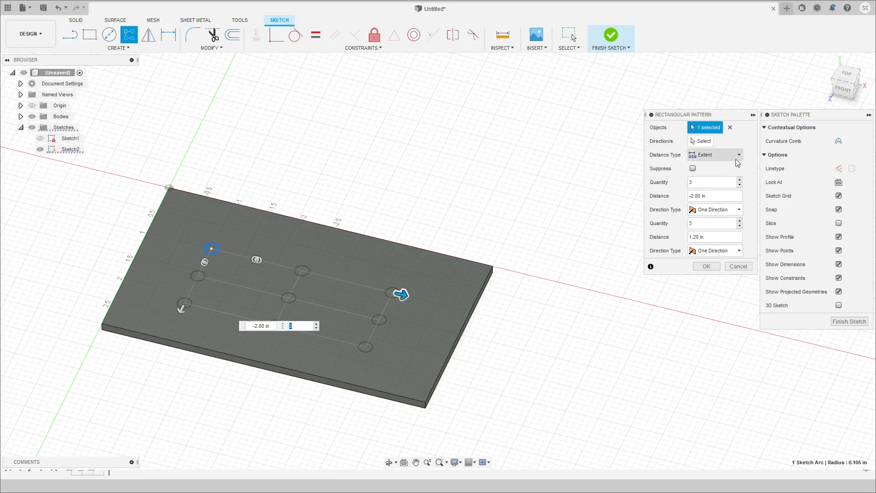
click(700, 157)
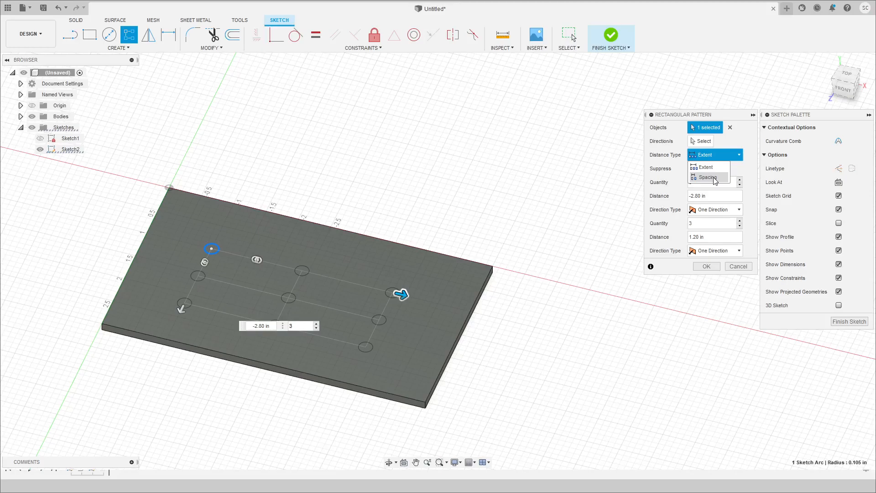
click(708, 178)
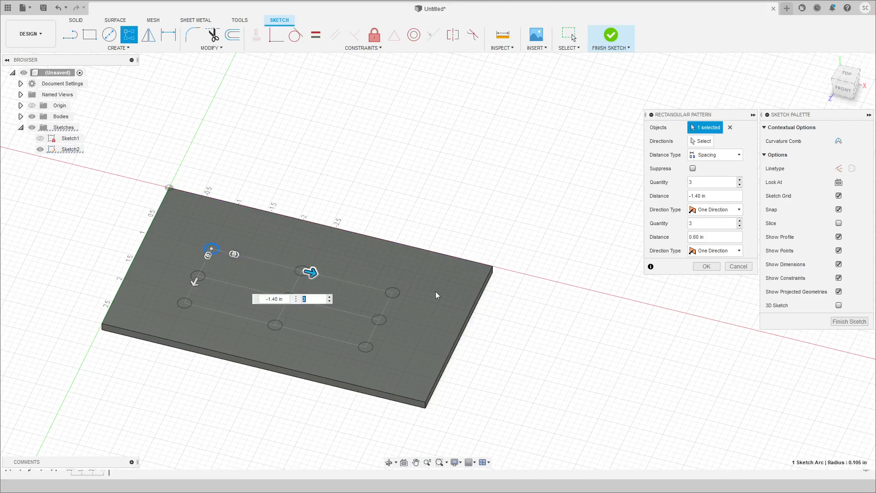
Set the pattern spacing to -1 in along the plate's length and 1 in across its width.
click(722, 199)
text(-1)
key(Tab)
text(0.1)
key(BackSpace)
key(BackSpace)
key(BackSpace)
text(1)
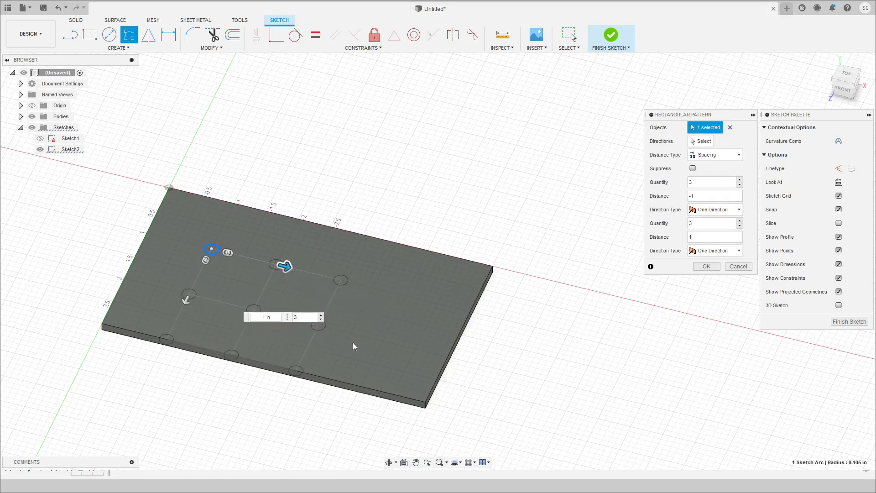
mouse_move(397, 347)
shift+middle_down()
mouse_move(371, 335)
mouse_move(393, 336)
shift+middle_up()
key(Tab)
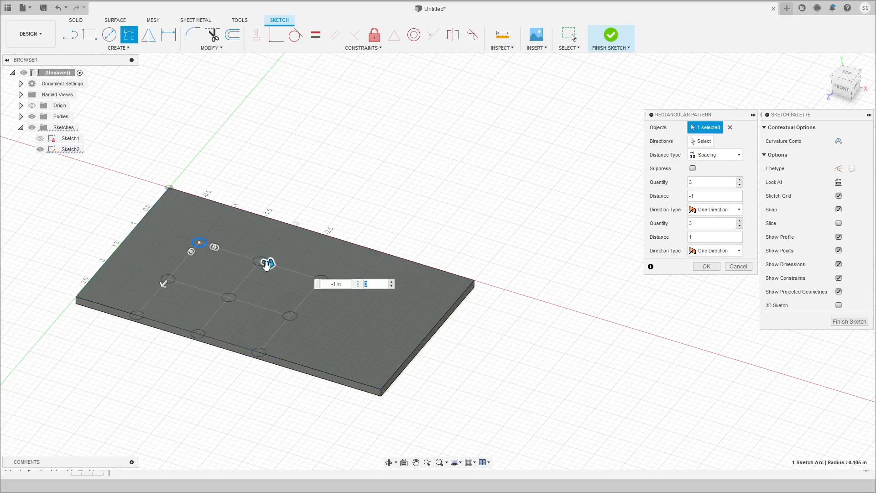
shift+middle_drag(339, 345, 377, 314)
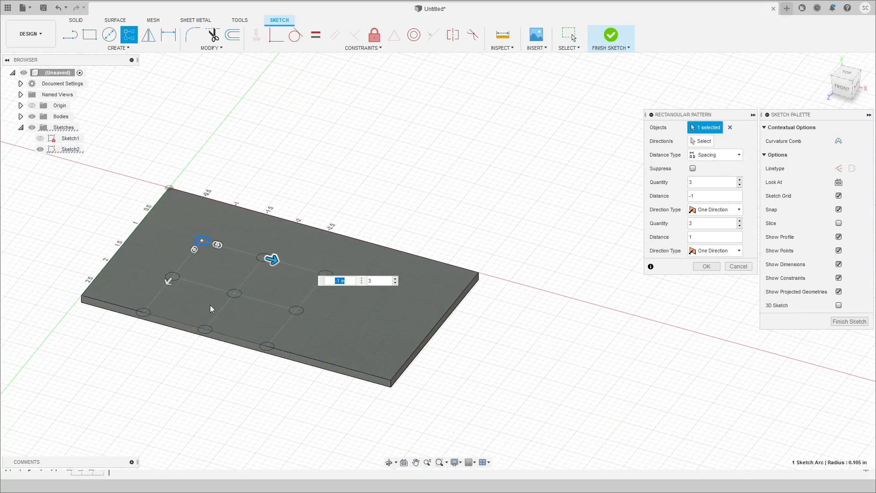
Set the pattern quantities to 4 along the length and 2 across the width, apply the pattern, and finish the sketch.
click(168, 284)
click(707, 185)
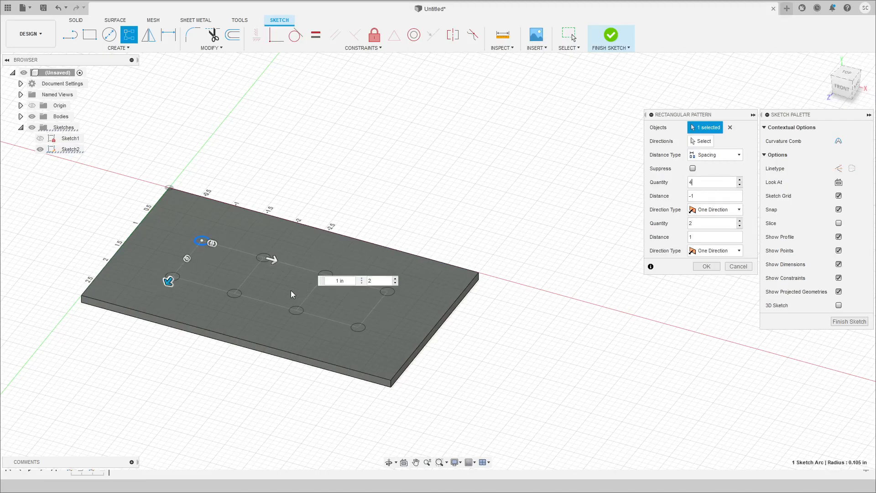
click(273, 259)
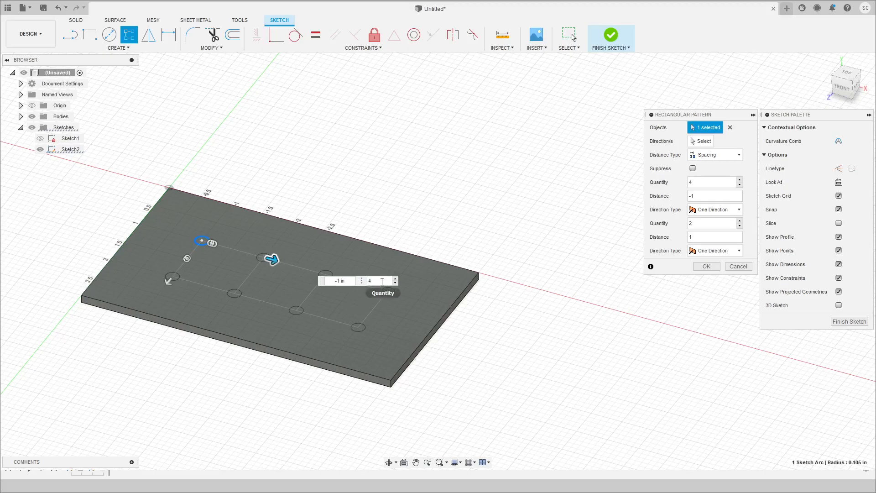
click(168, 281)
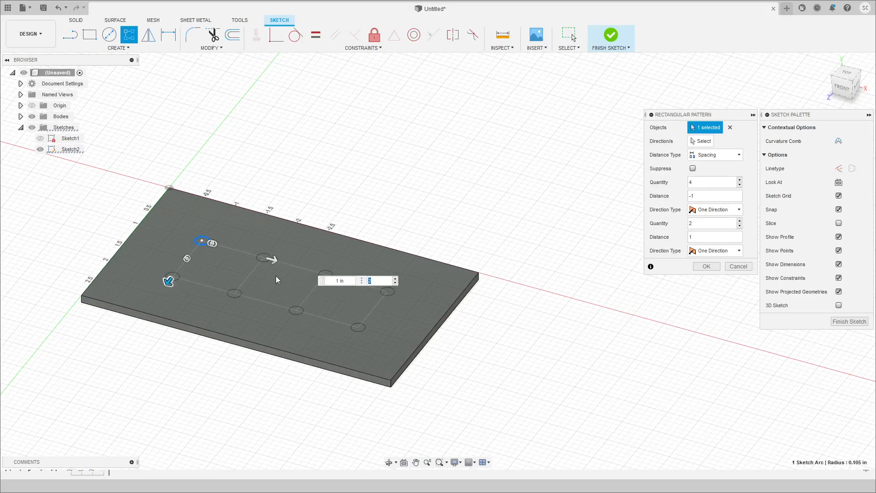
mouse_move(274, 259)
mouse_down()
mouse_move(296, 272)
mouse_move(258, 255)
mouse_move(272, 259)
mouse_up()
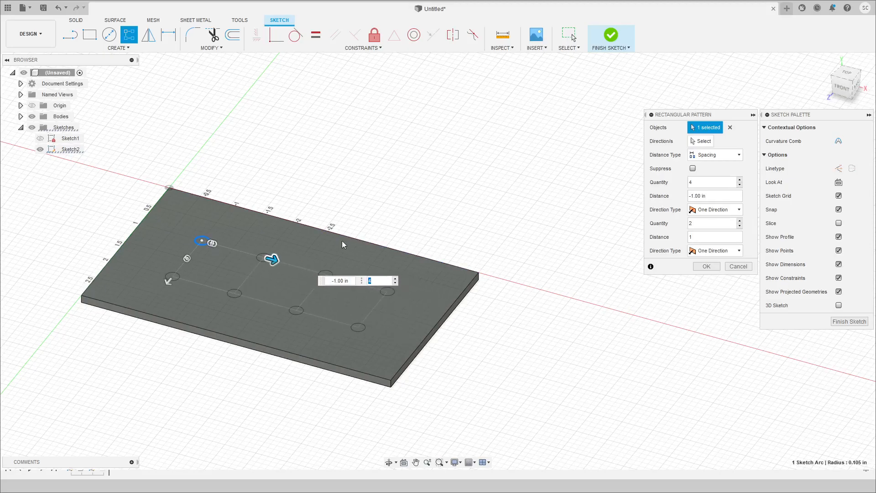
mouse_move(353, 238)
shift+middle_down()
mouse_move(337, 233)
mouse_move(353, 236)
shift+middle_up()
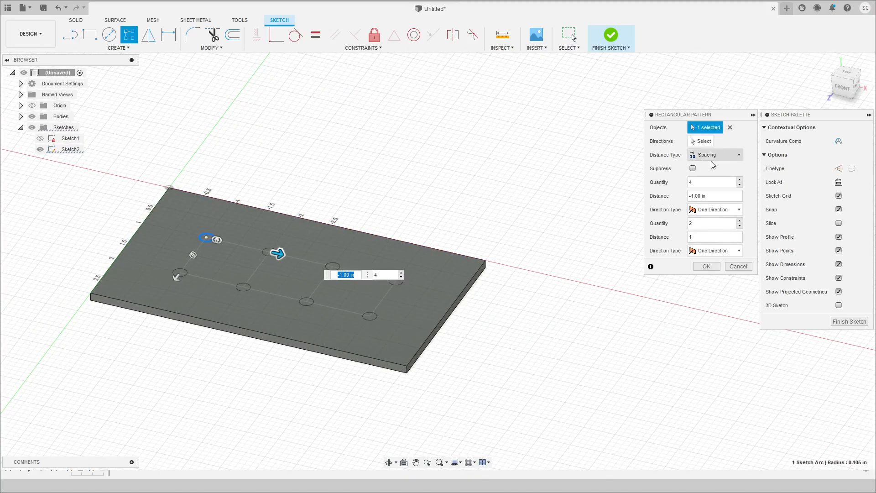
click(707, 267)
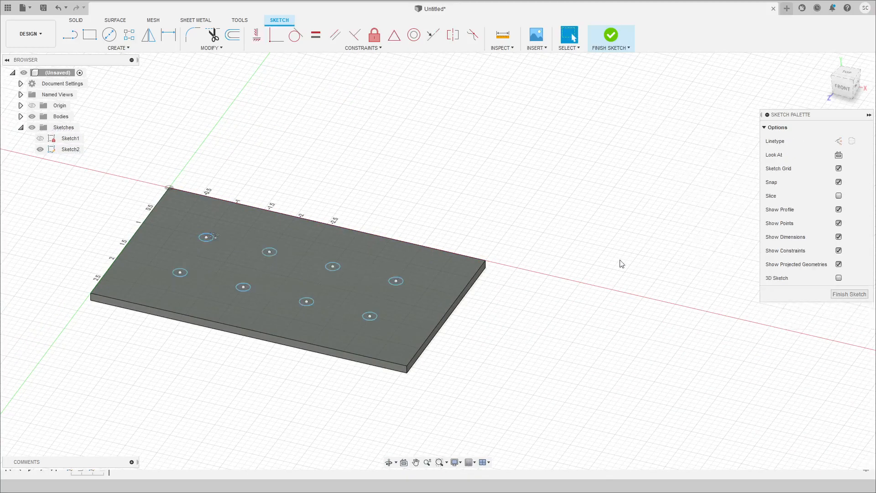
click(611, 35)
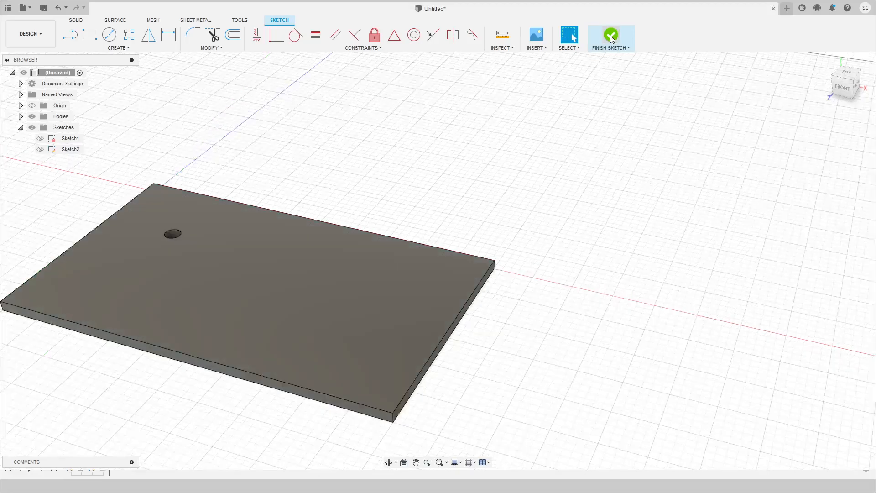
Reopen Sketch2, which holds the patterned circles, for editing.
click(68, 149)
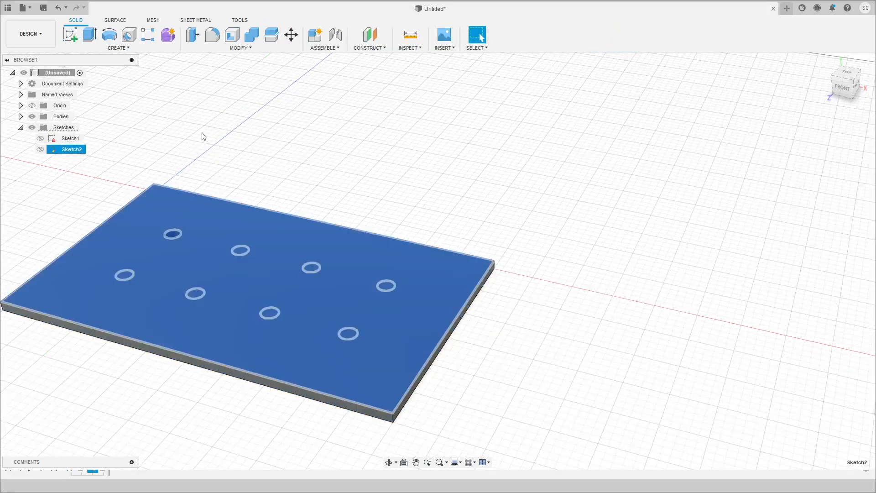
right_click(69, 152)
click(63, 152)
double_click(59, 150)
middle_drag(326, 284, 358, 86)
shift+middle_drag(357, 185, 318, 172)
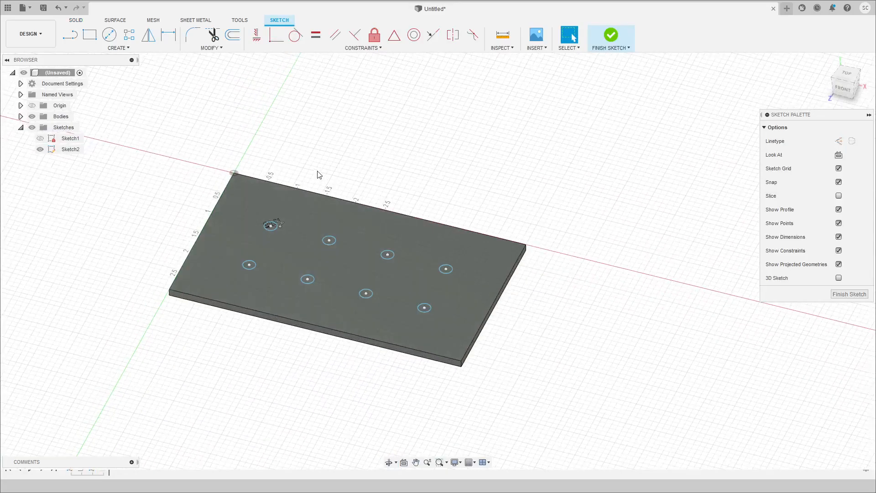
scroll(320, 174, up, 3)
click(21, 117)
click(21, 117)
click(70, 150)
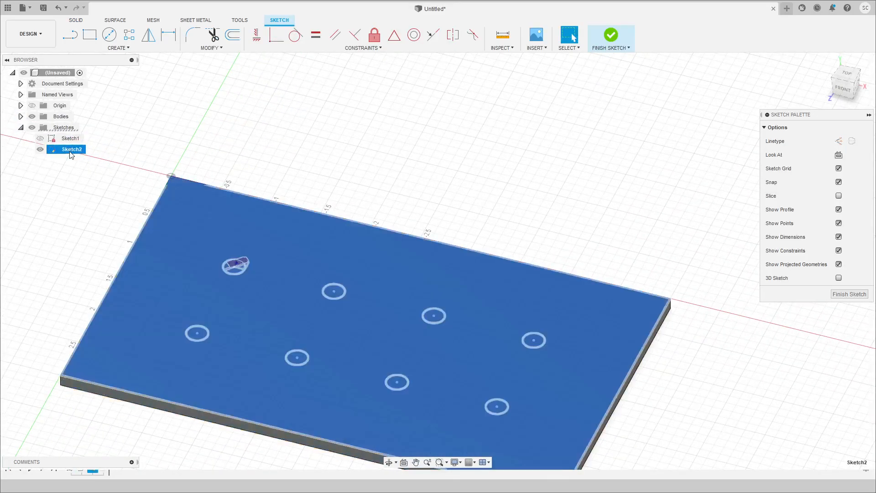
Select the seven patterned circles, leaving out the original hole's circle.
click(334, 291)
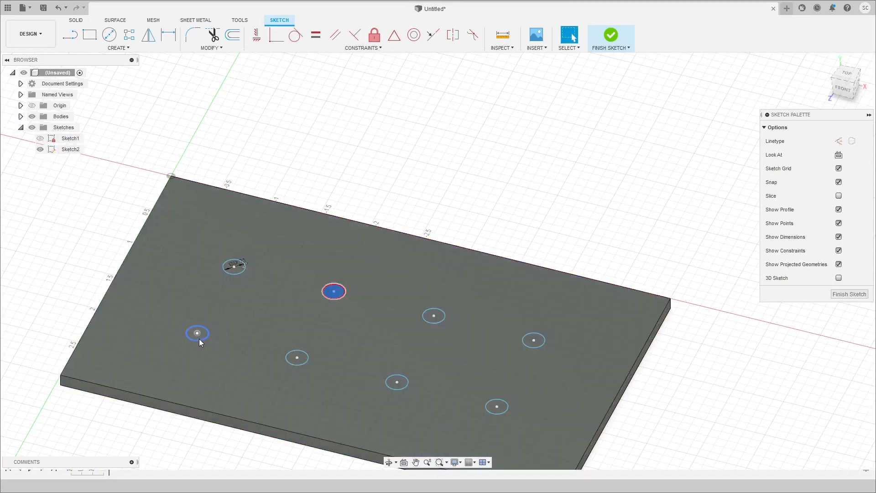
shift+click(198, 334)
shift+click(296, 360)
shift+click(439, 323)
shift+click(534, 346)
shift+click(498, 408)
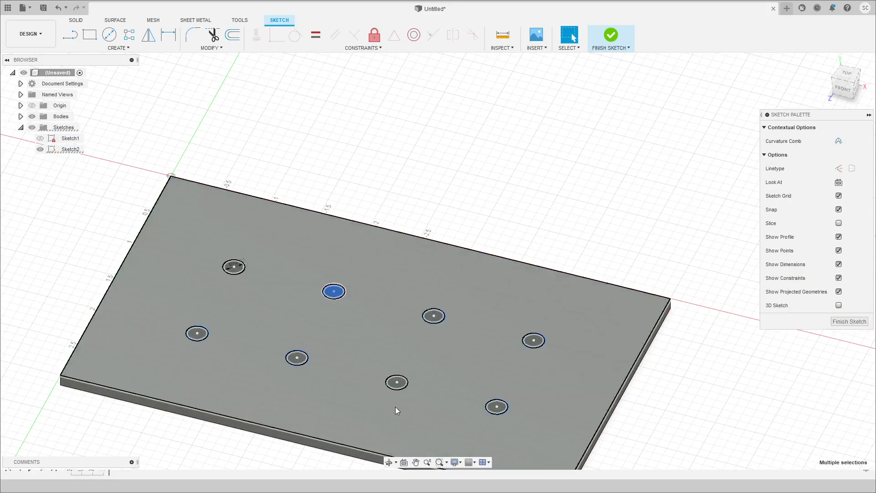
shift+click(396, 388)
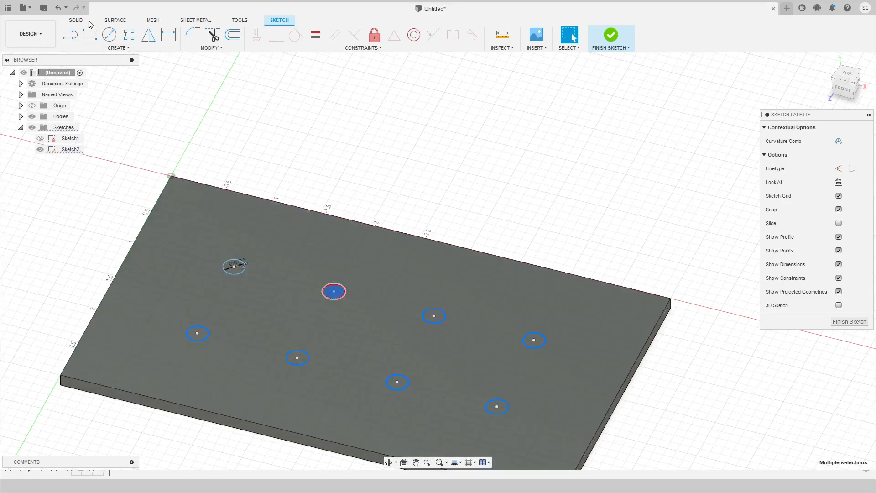
Start an Extrude and include the profiles of all seven patterned circles, without the original hole.
key(e)
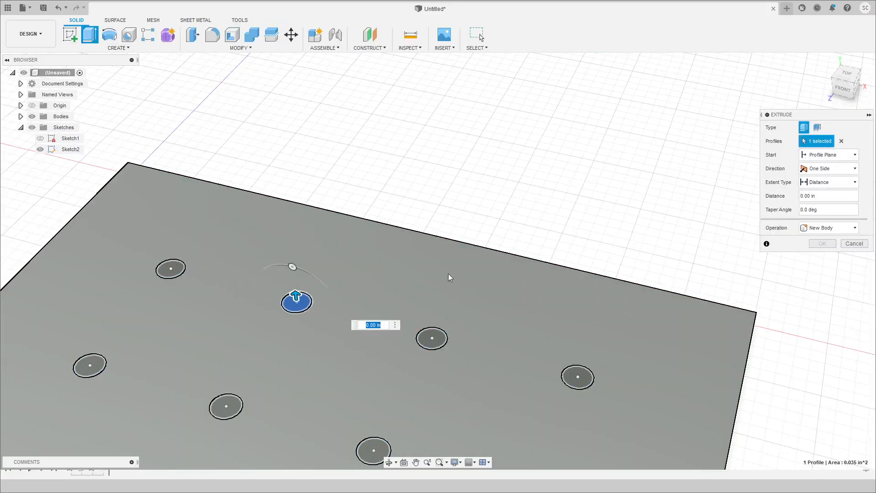
middle_drag(449, 278, 486, 117)
click(471, 170)
click(619, 204)
click(579, 304)
click(416, 263)
click(261, 230)
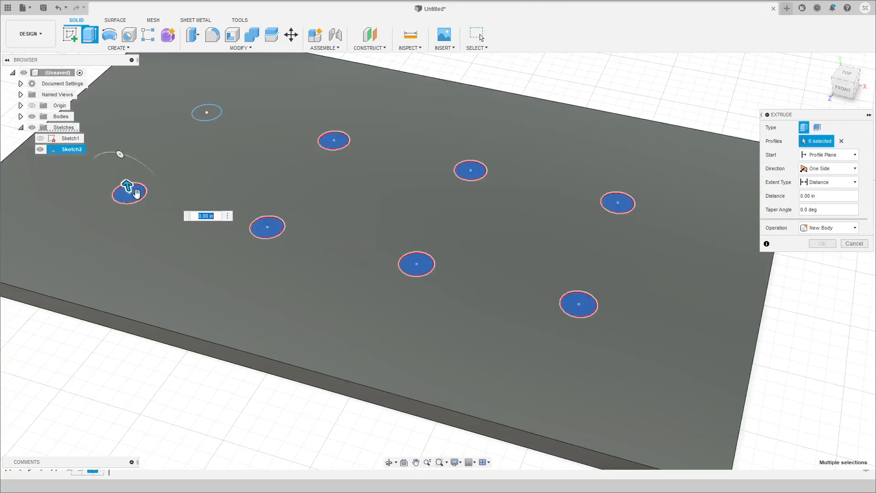
click(129, 193)
scroll(400, 192, down, 5)
scroll(412, 159, up, 2)
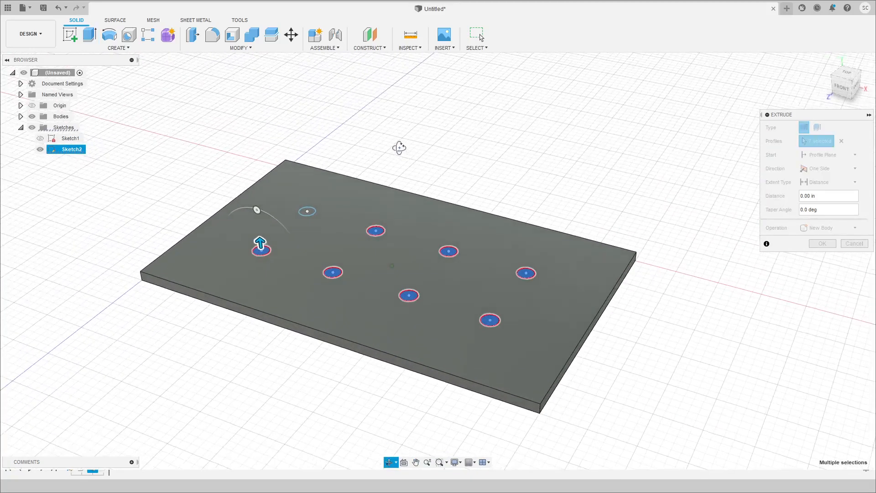
click(374, 232)
click(374, 233)
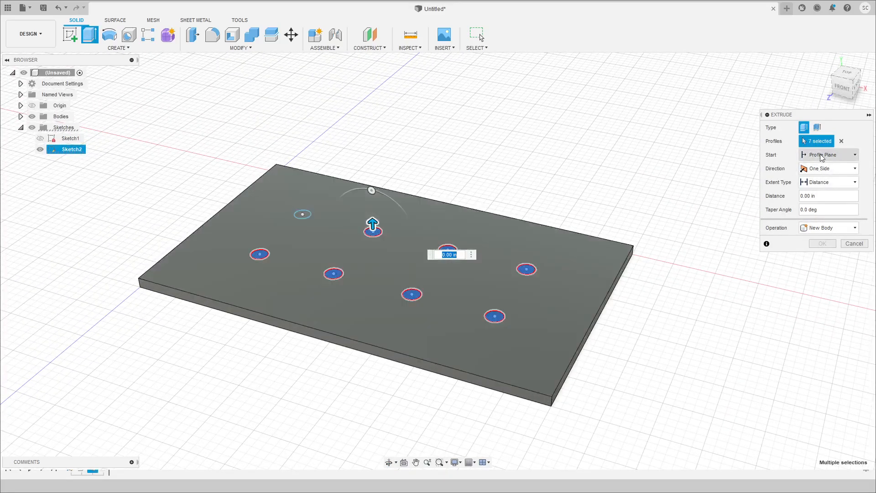
Extrude the seven selected circles as a cut, with the extent set to the plate's underside face.
click(807, 228)
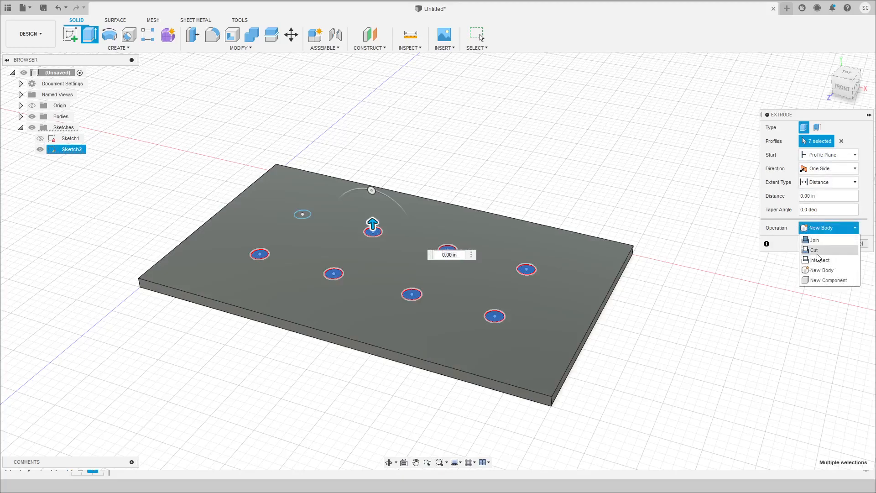
click(807, 250)
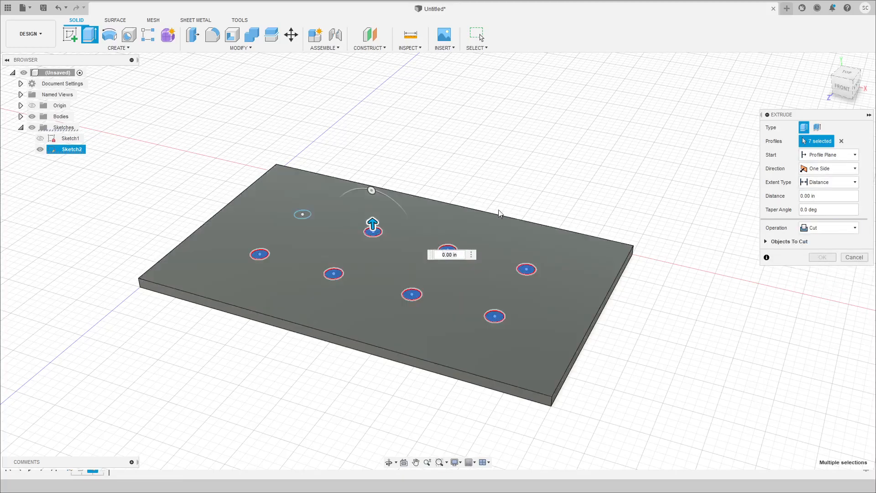
click(824, 182)
click(819, 204)
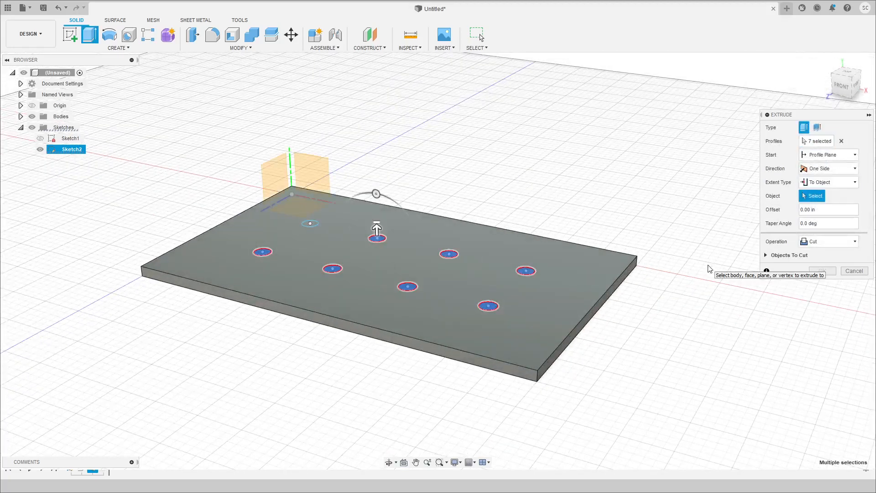
shift+middle_drag(706, 279, 623, 233)
click(581, 239)
click(823, 284)
shift+middle_drag(579, 215, 456, 123)
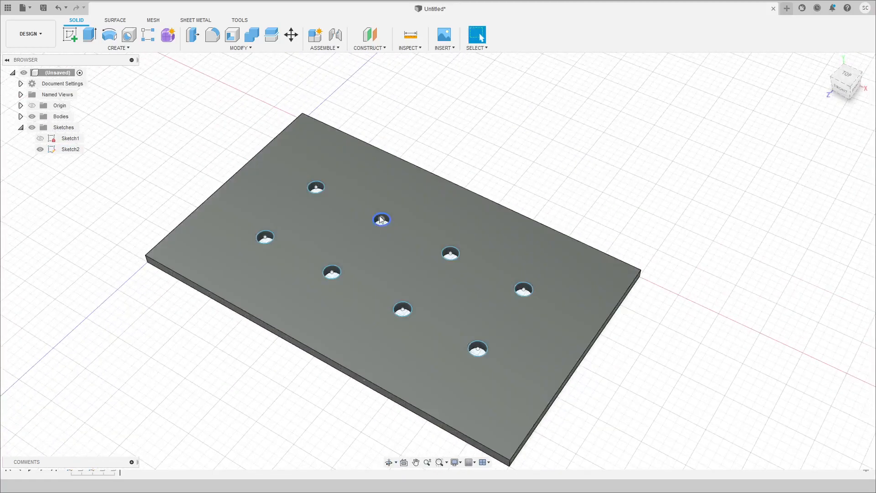
Hide Sketch2 so that only the solid plate with its holes is displayed.
click(40, 149)
click(40, 150)
click(39, 153)
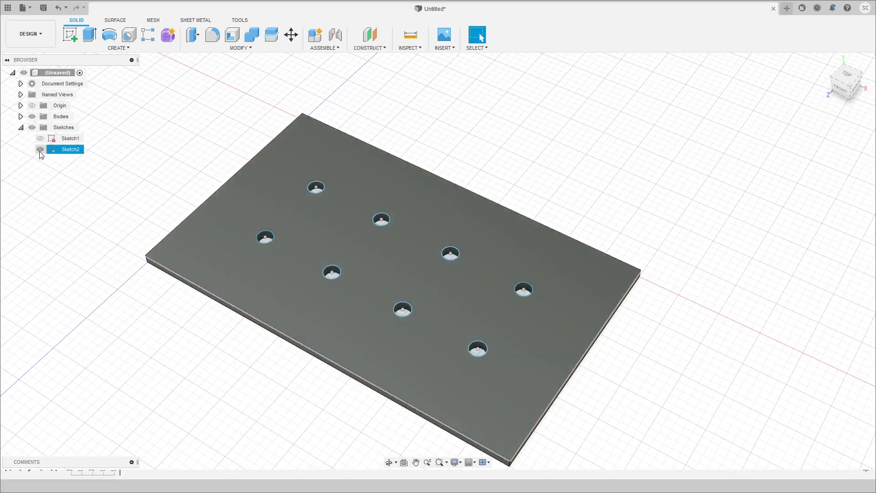
shift+middle_drag(79, 226, 62, 202)
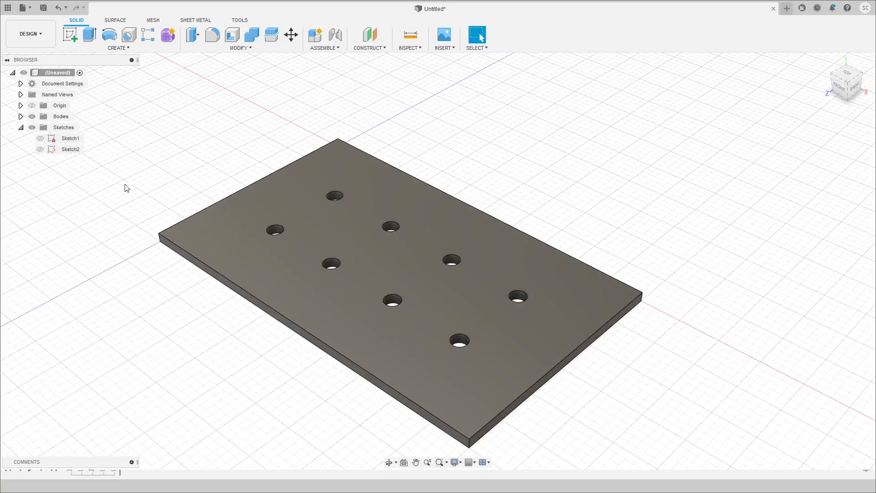
scroll(388, 277, down, 6)
scroll(386, 285, up, 4)
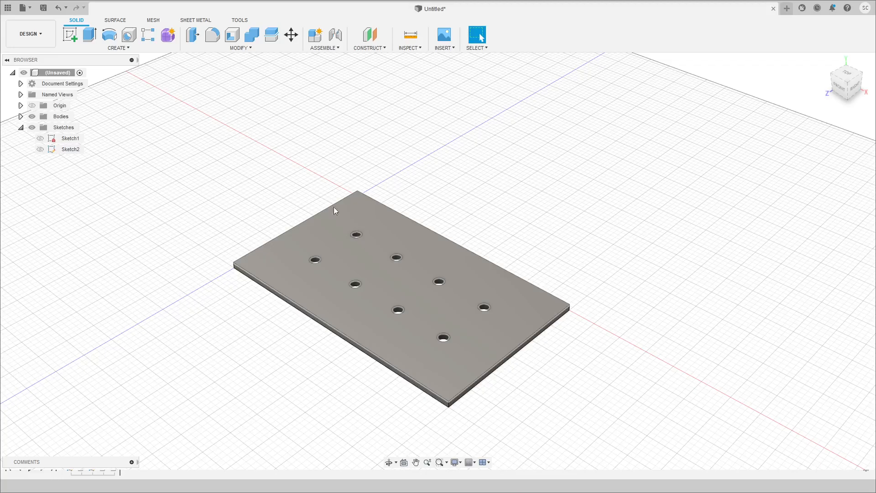
Undo all modelling operations back to an empty design.
double_click(70, 150)
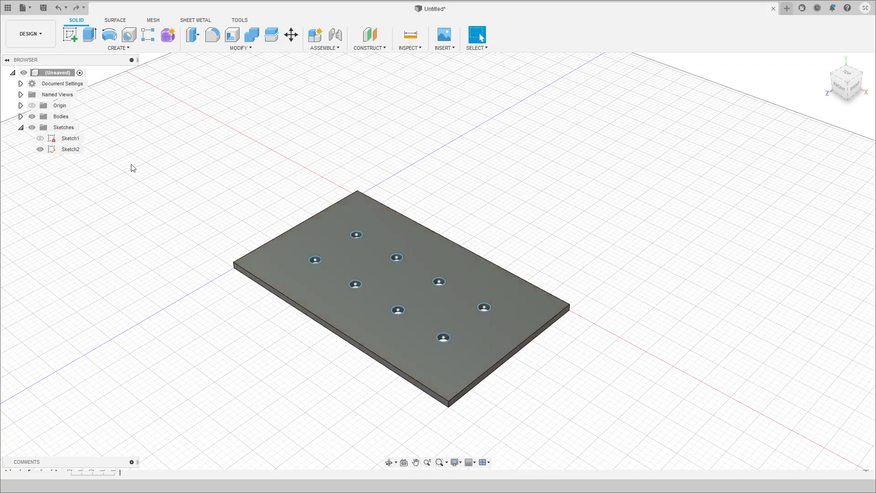
key(ctrl+z)
key(ctrl+z)
key(ctrl+z)
key(ctrl+z)
key(ctrl+z)
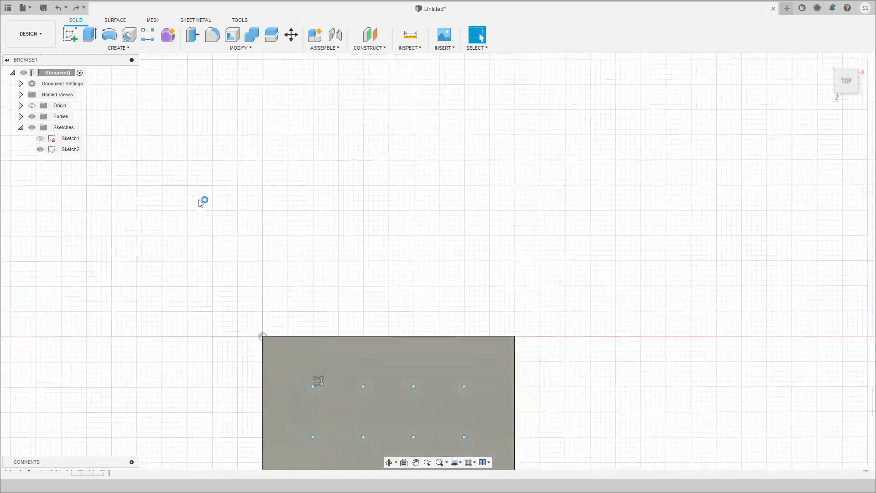
key(ctrl+z)
key(ctrl+z)
key(ctrl+z)
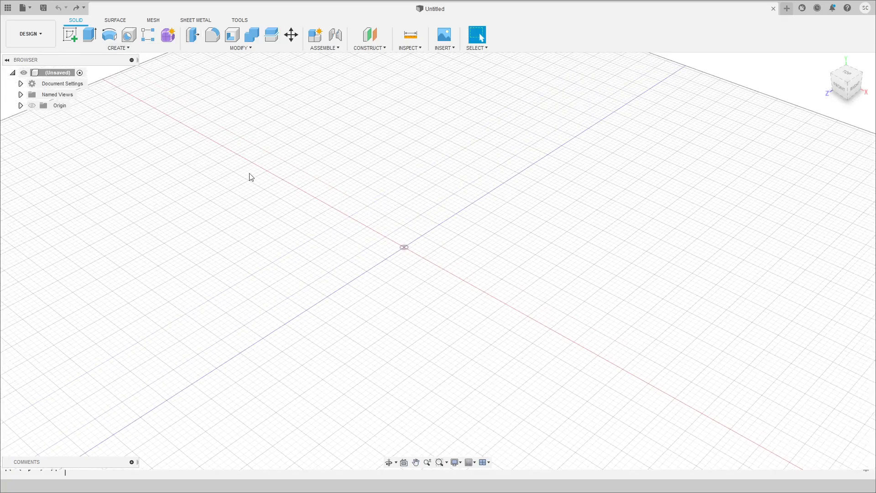
Start a sketch on the horizontal plane and draw a 3 in diameter circle centred on the origin.
click(70, 36)
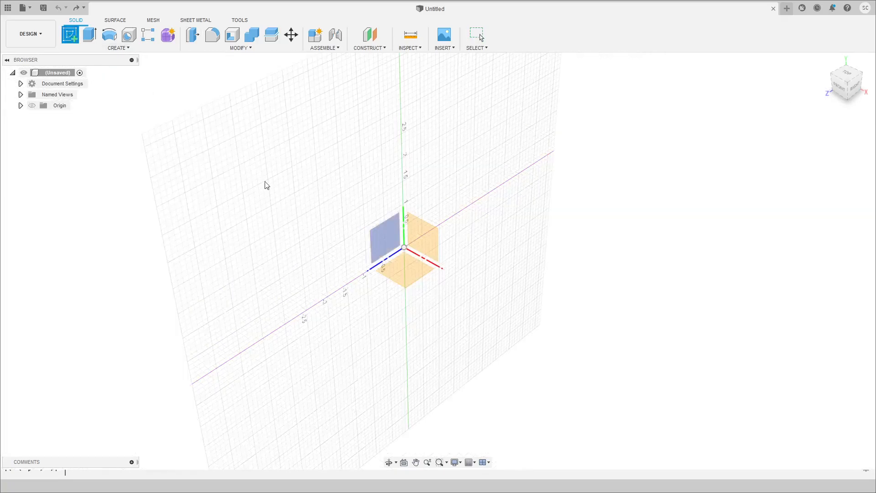
click(404, 278)
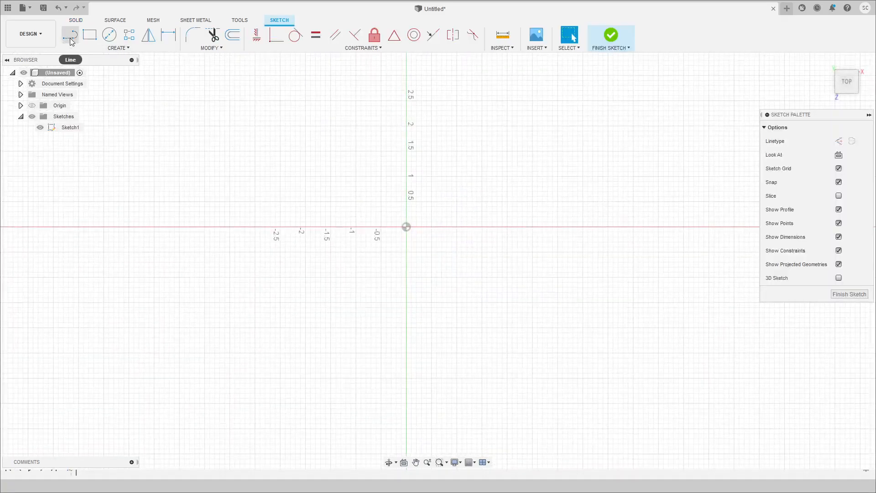
click(109, 34)
click(406, 227)
text(3)
key(Return)
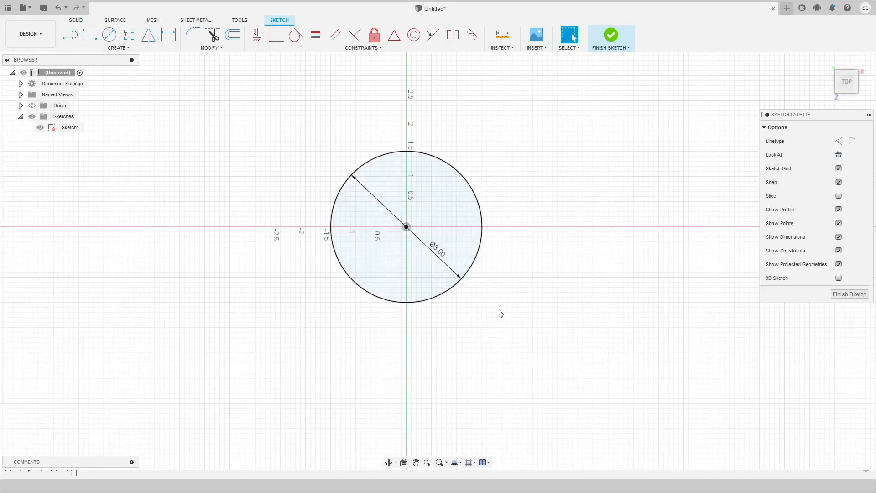
Draw a vertical 3 in line across the circle through its centre and finish the sketch.
click(73, 36)
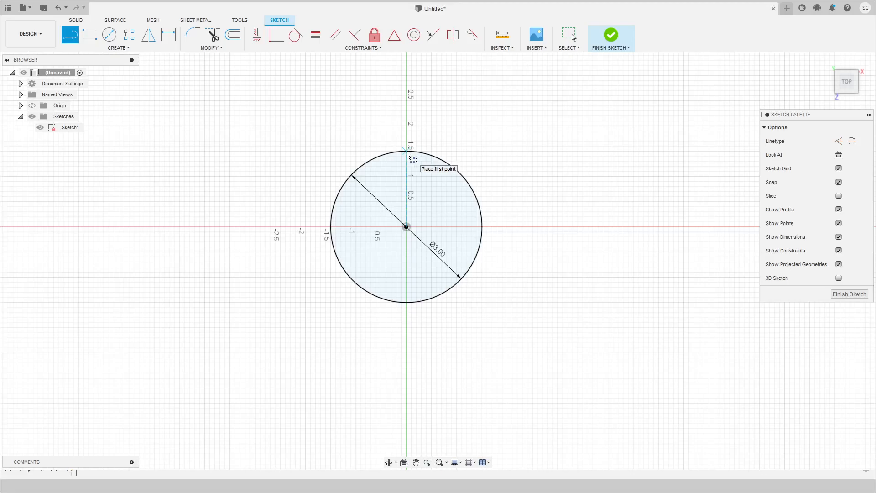
click(407, 152)
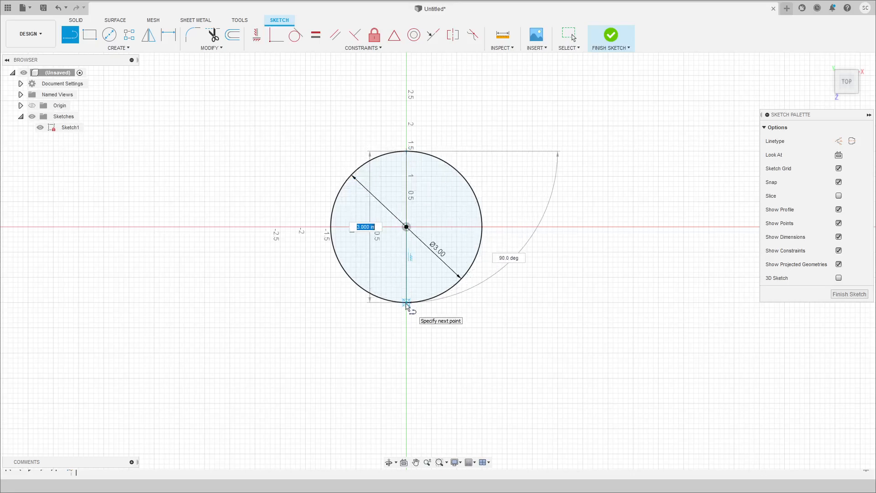
click(407, 302)
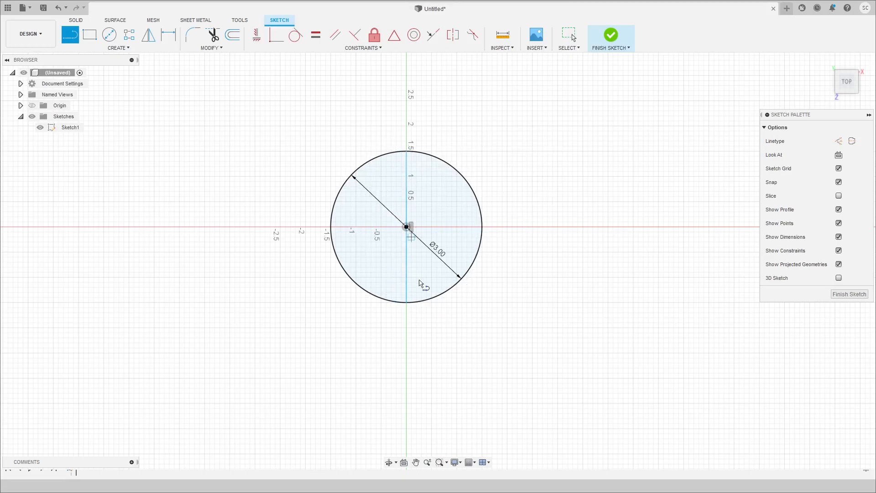
key(Escape)
shift+middle_drag(543, 162, 532, 192)
click(610, 40)
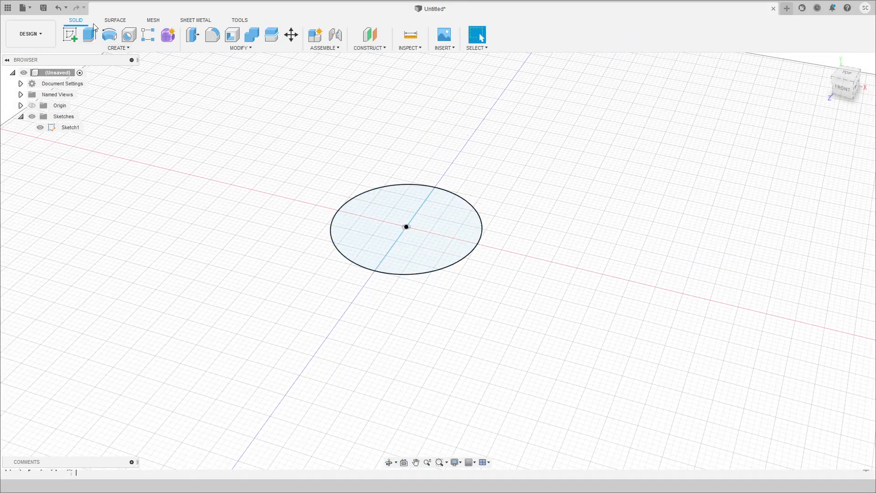
Start a Revolve with the half circle on the positive X side as profile and the dividing line as axis.
click(111, 41)
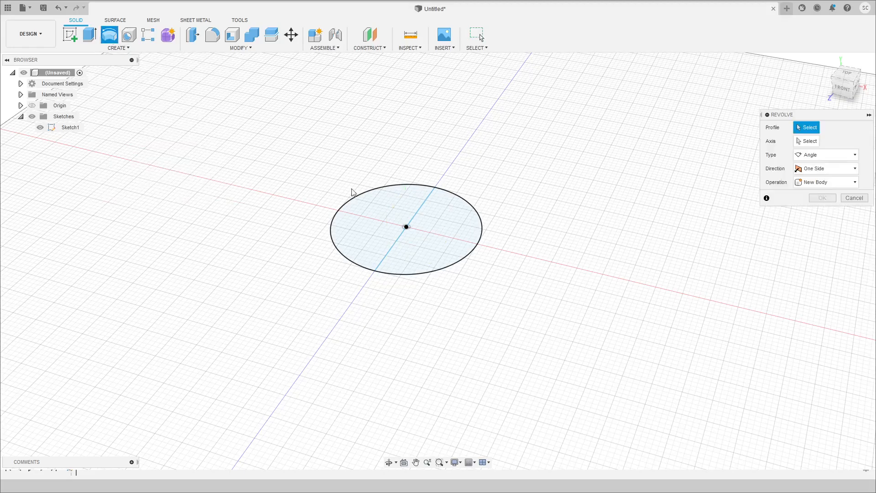
click(450, 221)
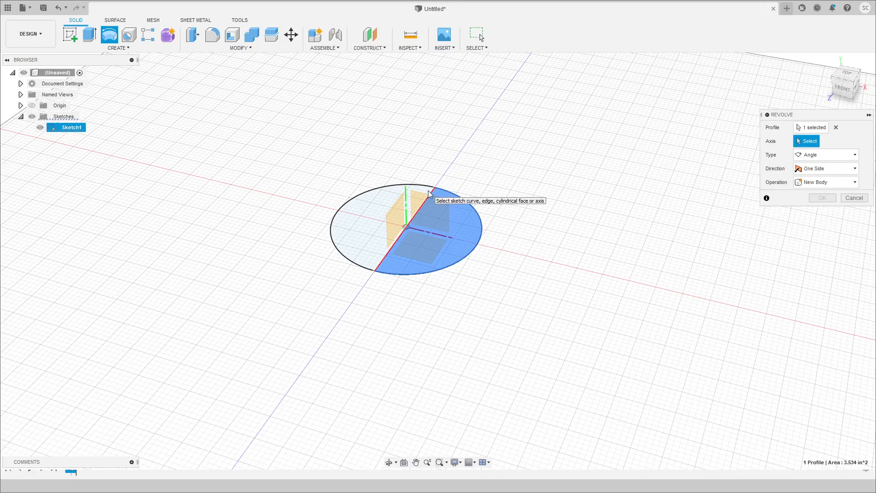
click(432, 192)
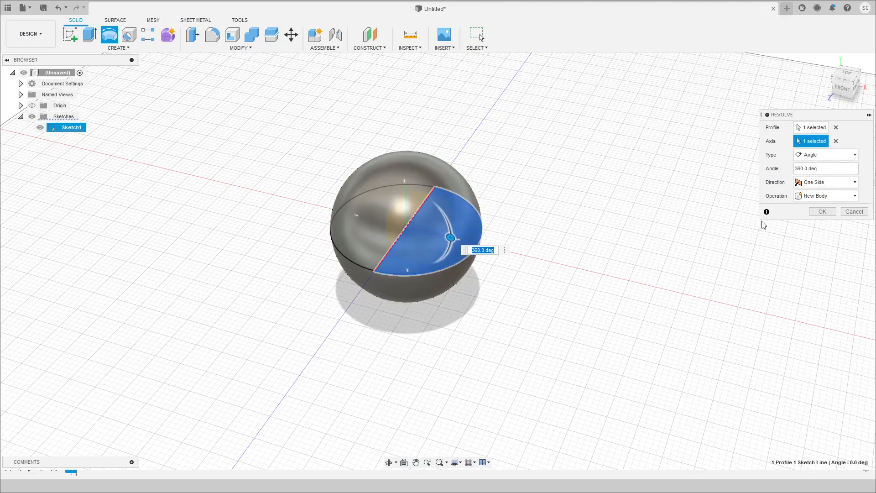
Try out partial revolve angles, set the angle to 360 degrees and create the sphere as a new body.
drag(448, 247, 398, 187)
shift+middle_drag(500, 331, 527, 305)
drag(397, 187, 448, 237)
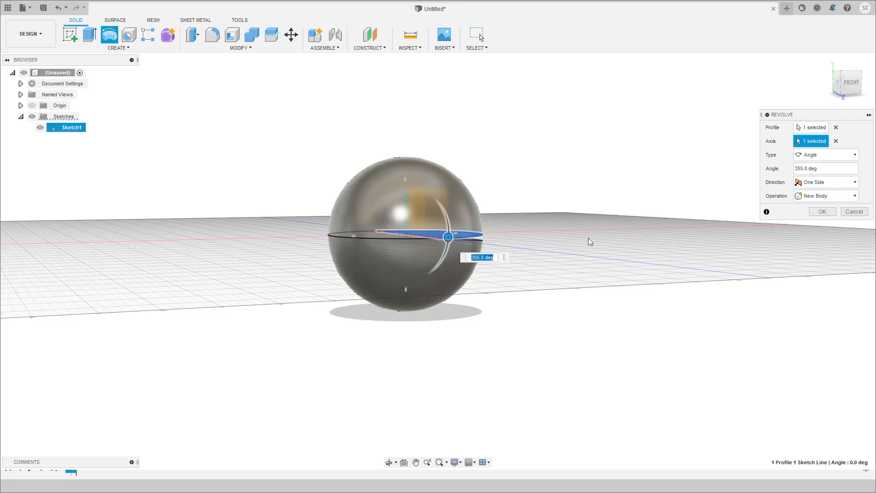
click(825, 171)
text(360)
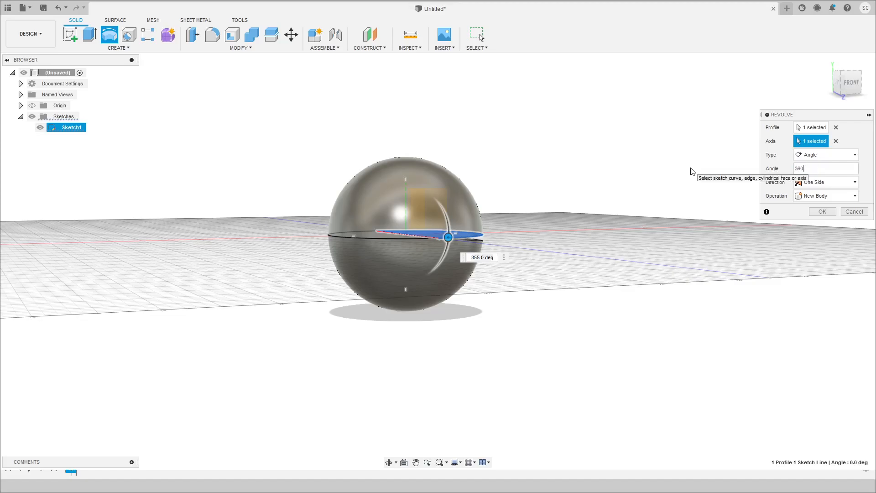
click(815, 213)
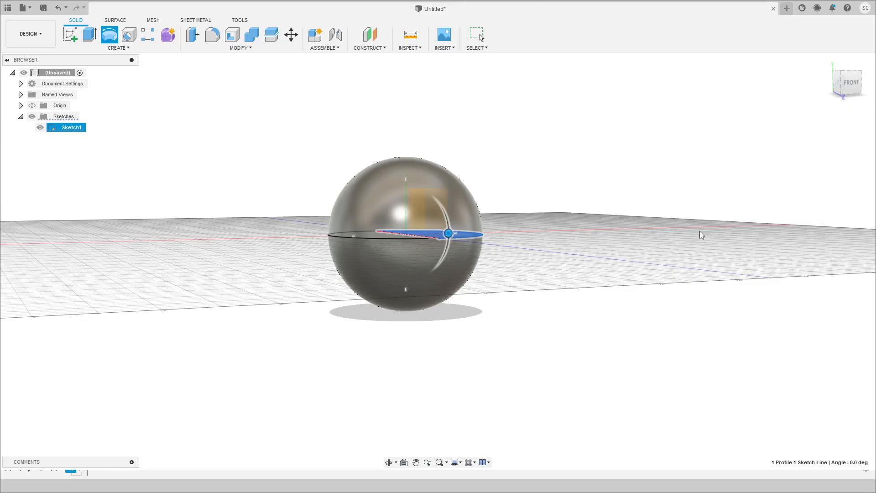
shift+middle_drag(548, 213, 518, 215)
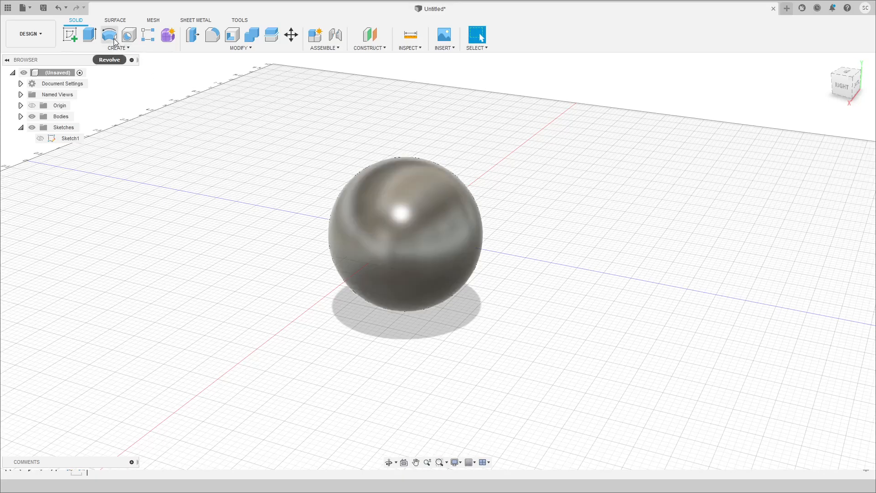
Undo the revolve and the sketched line and circle, returning to the empty sketch.
key(ctrl+z)
key(ctrl+z)
key(ctrl+z)
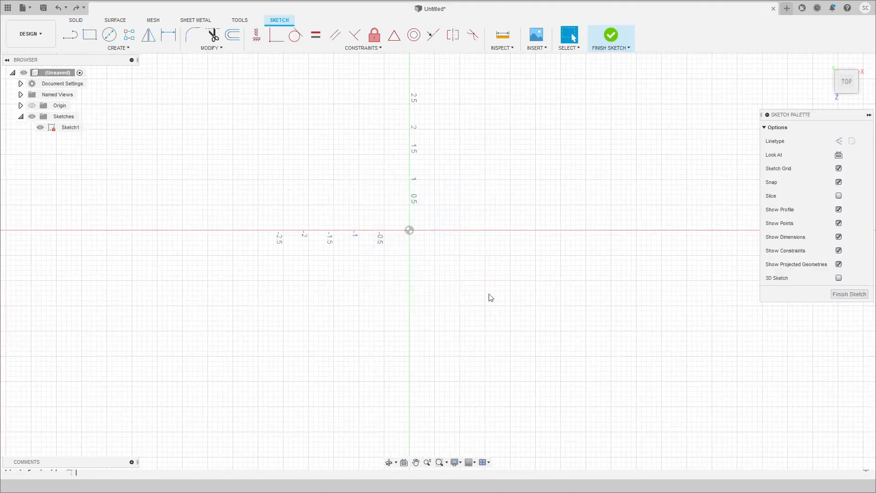
Sketch a vertical line about 2 in long, centred on the origin.
key(l)
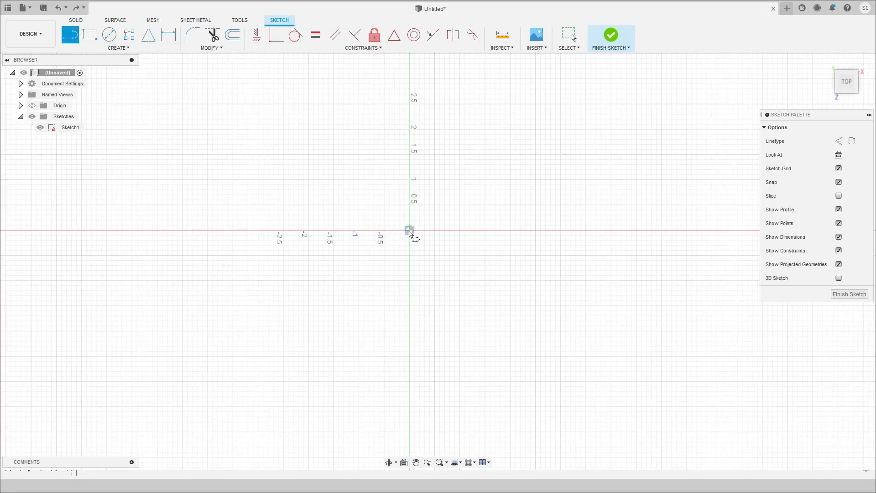
click(410, 180)
click(410, 281)
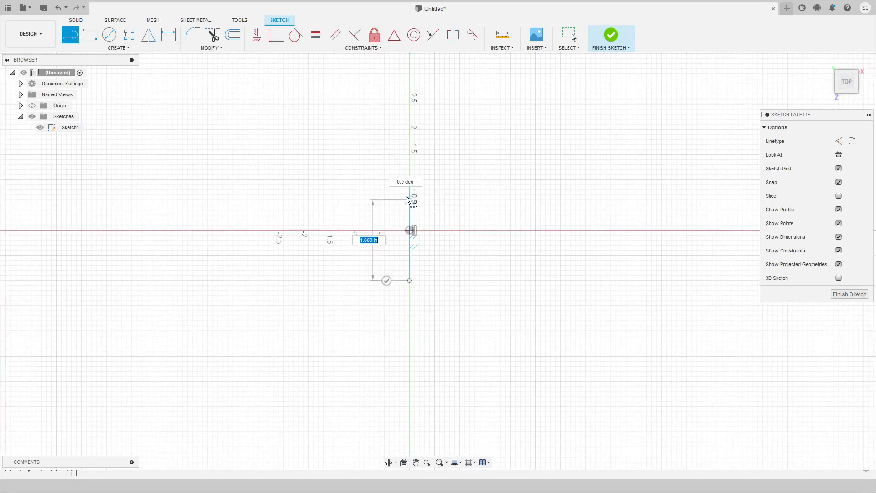
click(109, 34)
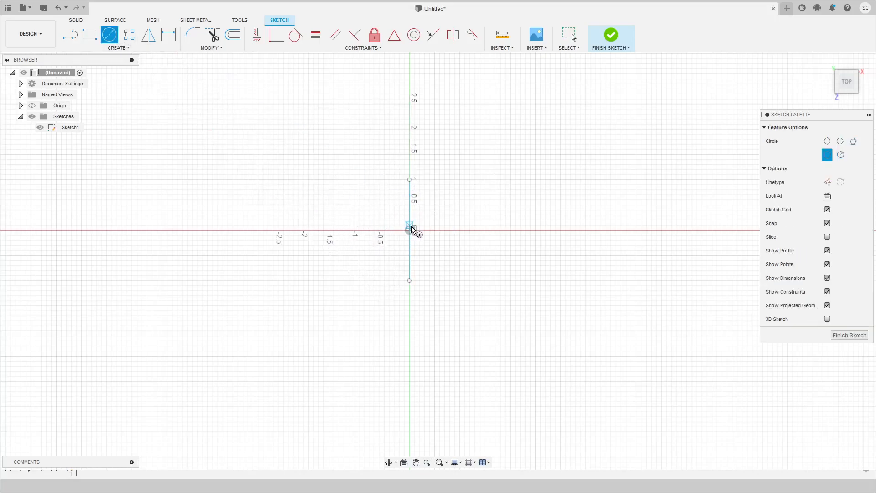
Draw a 4 in horizontal line from the origin along the positive X axis.
key(l)
click(410, 230)
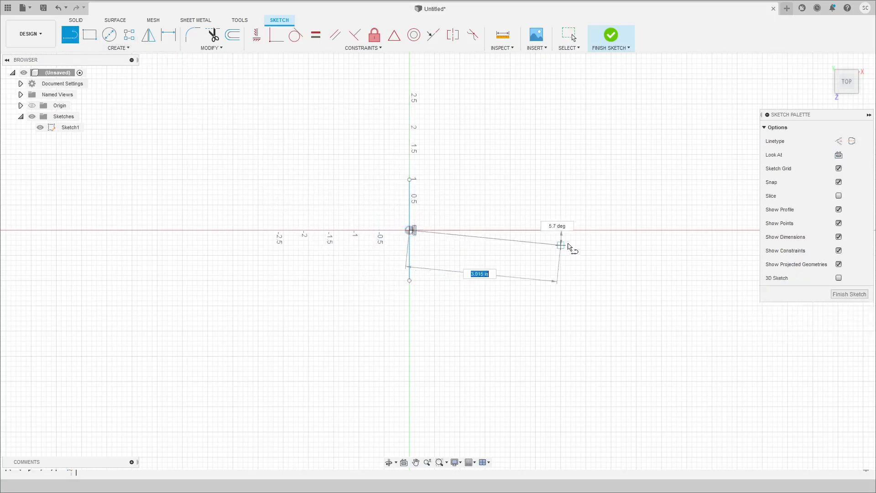
text(4)
key(Return)
key(Escape)
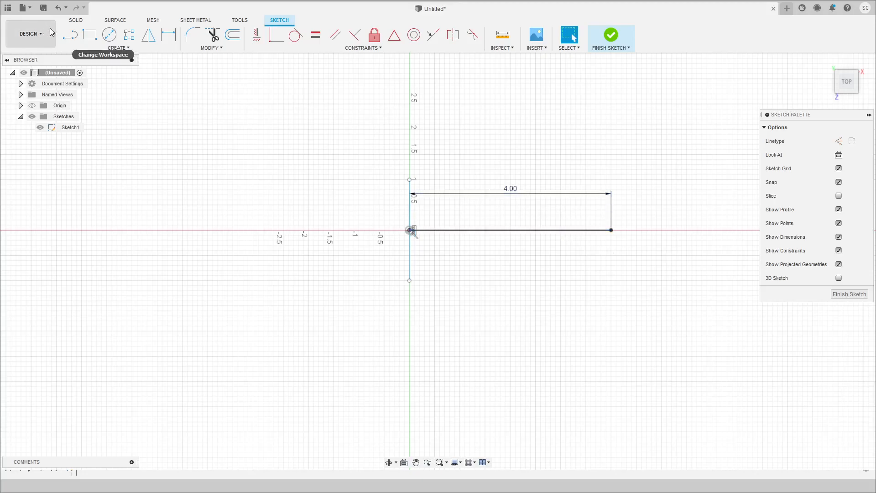
Draw a 2 in diameter circle centred on the far end of the 4 in line.
key(c)
click(611, 230)
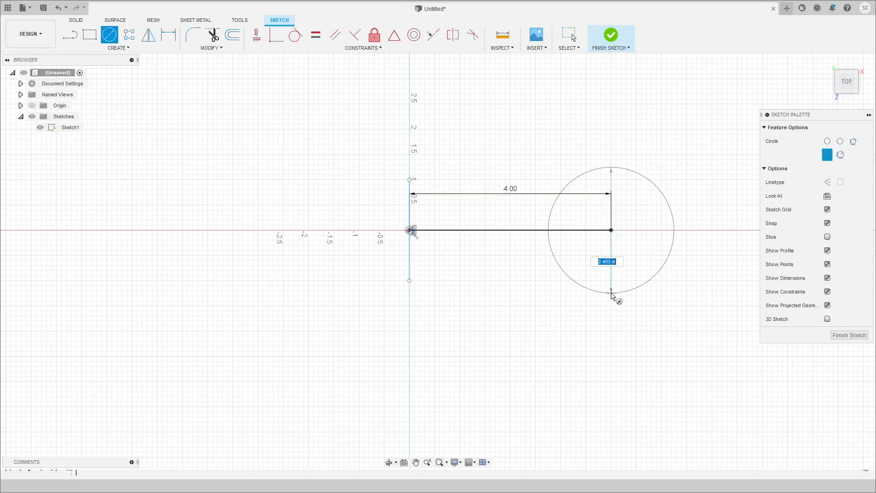
text(2)
key(Return)
key(Escape)
Revolve the 2 in circle 360 degrees about the line centred on the origin to form a torus as a new body.
mouse_move(513, 315)
shift+middle_down()
mouse_move(522, 309)
mouse_move(513, 248)
mouse_move(499, 255)
shift+middle_up()
shift+middle_drag(567, 184, 473, 243)
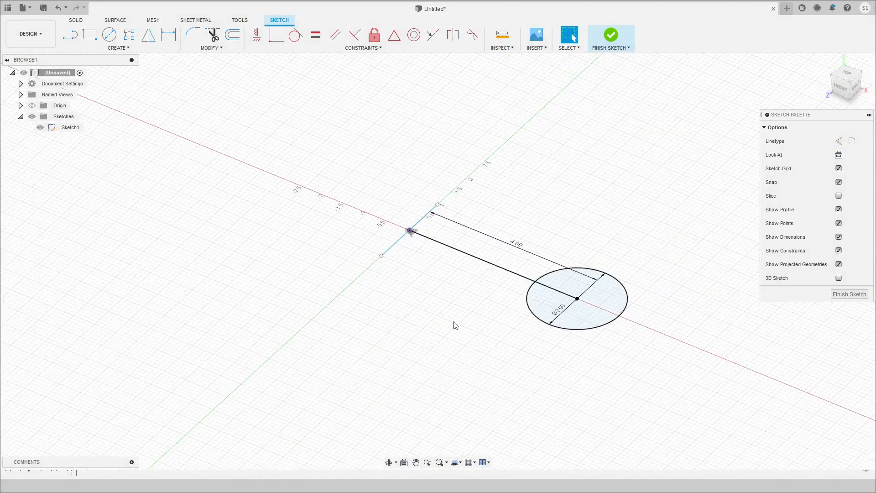
shift+middle_drag(456, 324, 408, 309)
click(572, 325)
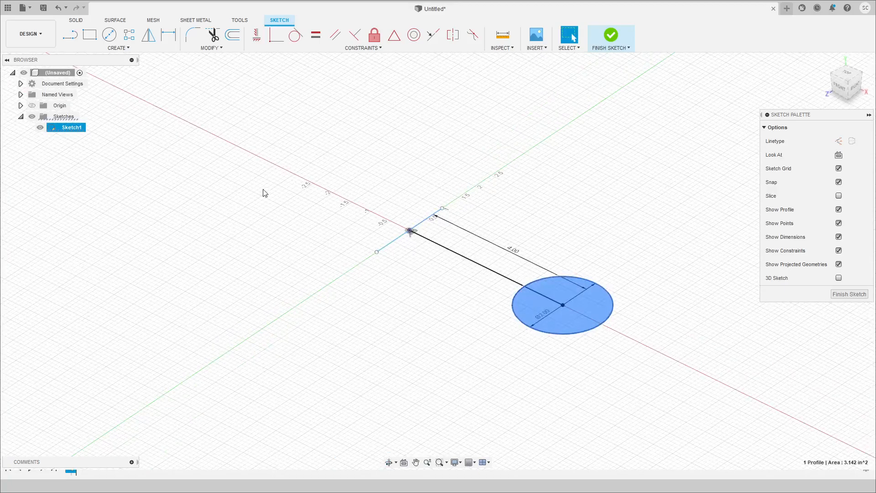
click(77, 20)
click(109, 35)
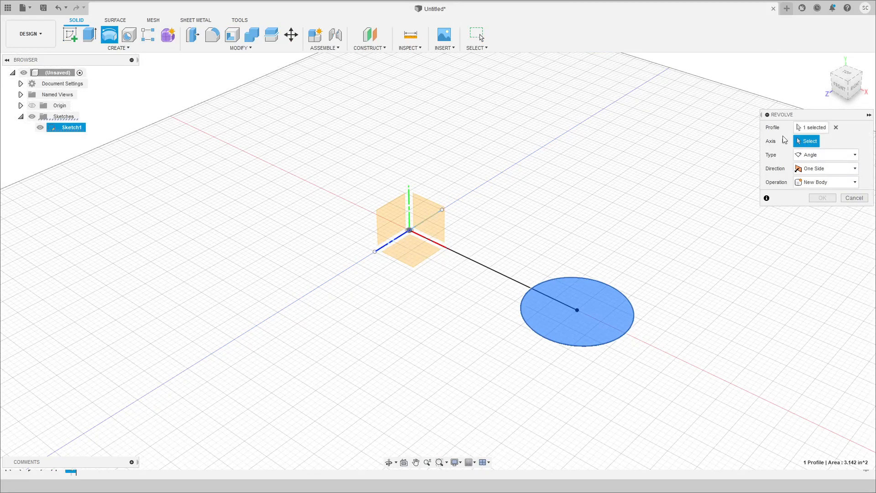
click(386, 247)
scroll(415, 322, down, 5)
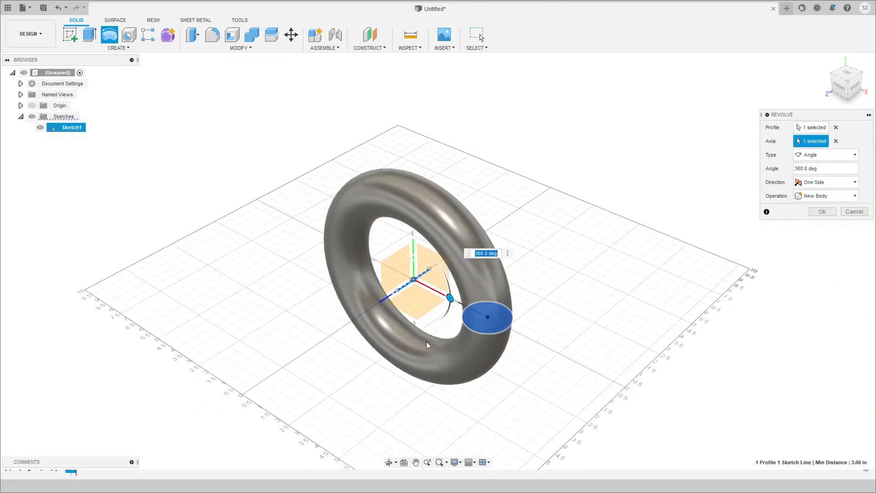
scroll(411, 263, up, 3)
shift+middle_drag(372, 235, 329, 244)
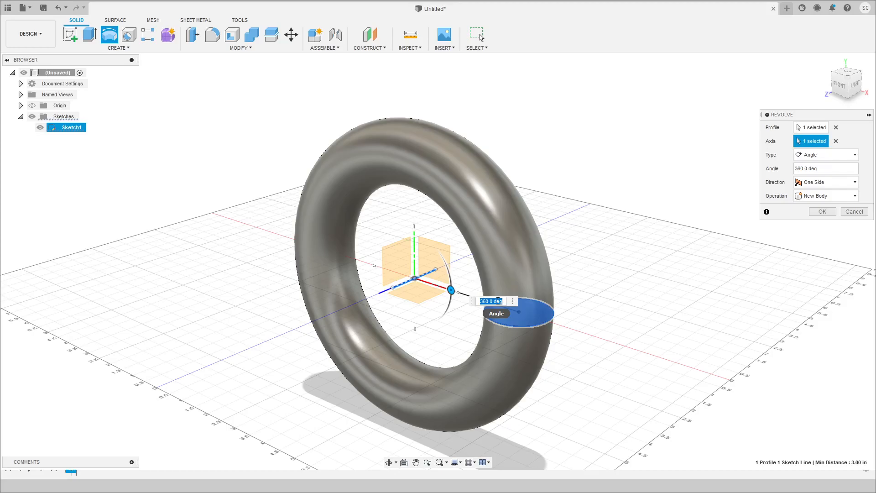
scroll(453, 399, down, 3)
scroll(439, 376, up, 5)
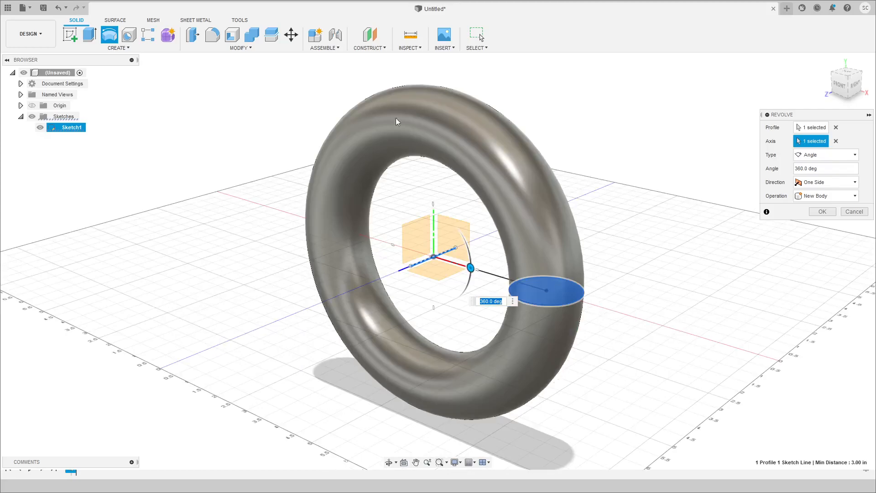
click(823, 211)
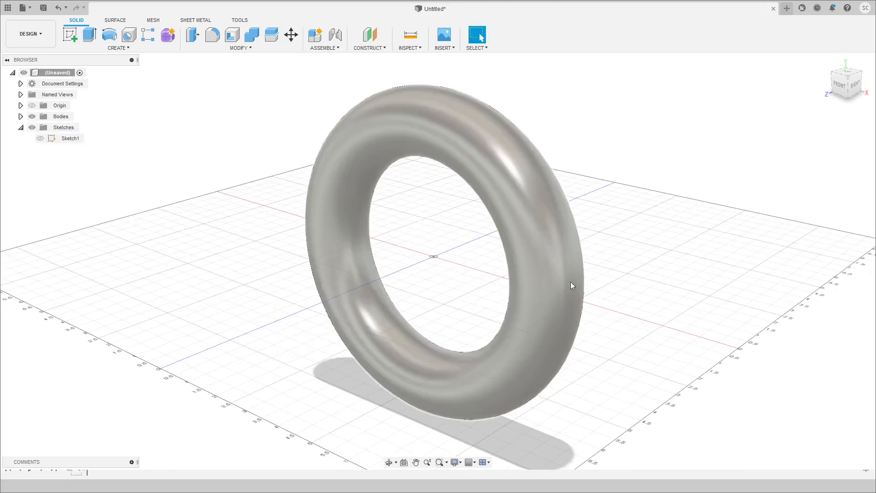
shift+middle_drag(571, 290, 600, 231)
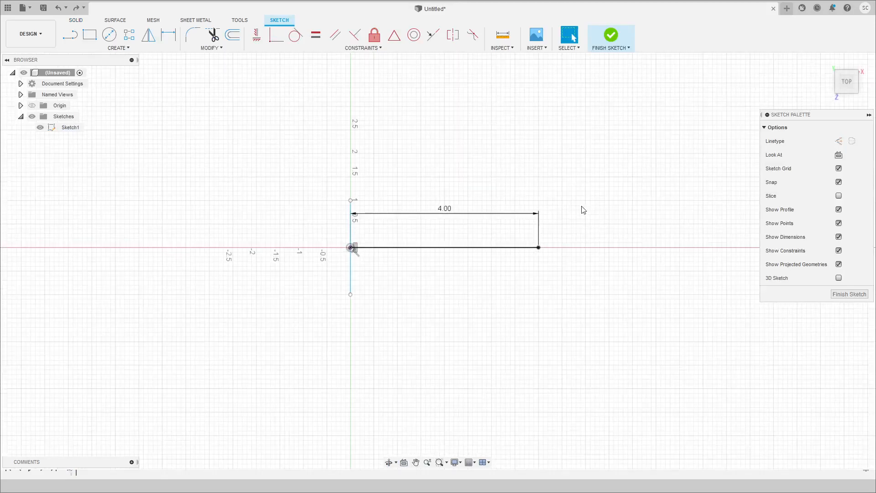
Draw an inscribed hexagon with a radius of about 1 in, centred on the far end of the 4 in line.
click(120, 51)
mouse_move(118, 98)
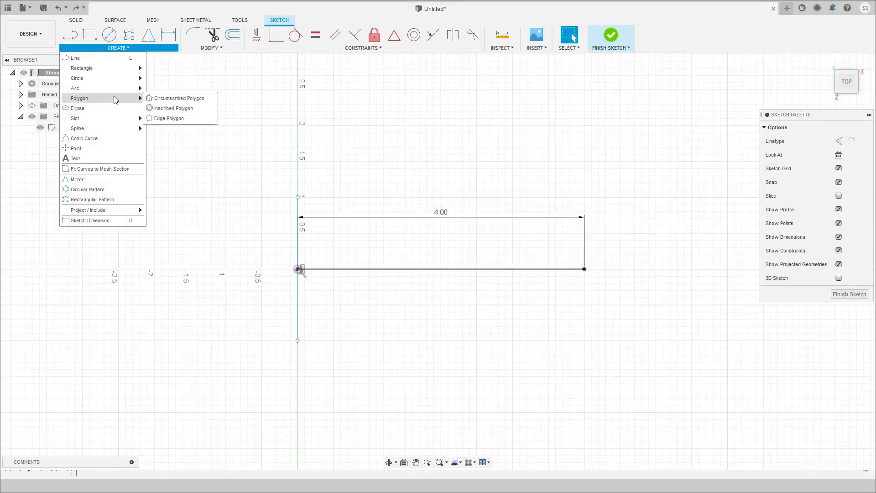
click(175, 109)
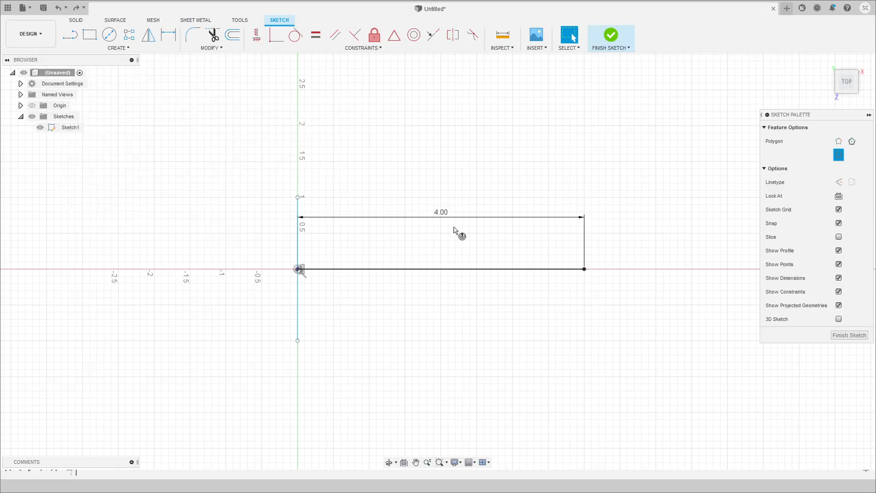
click(584, 268)
click(583, 198)
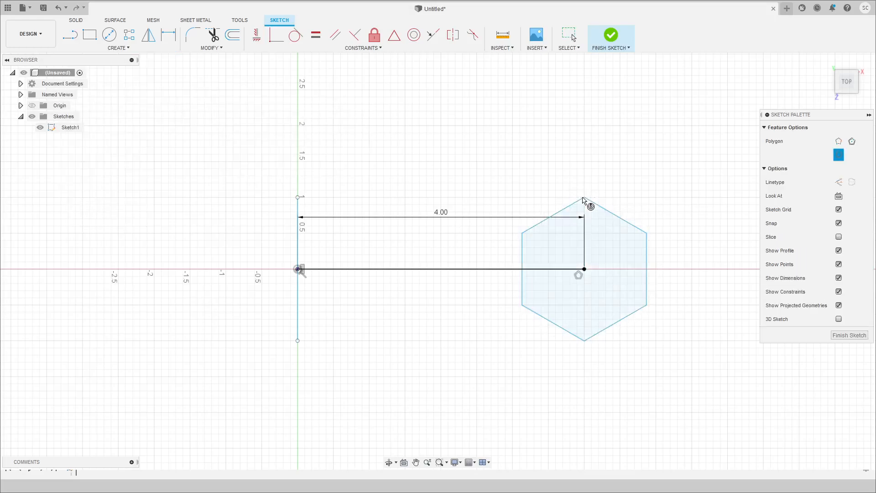
key(Escape)
Revolve the hexagon 360 degrees about the line through the origin to form a faceted ring as a new body.
click(536, 310)
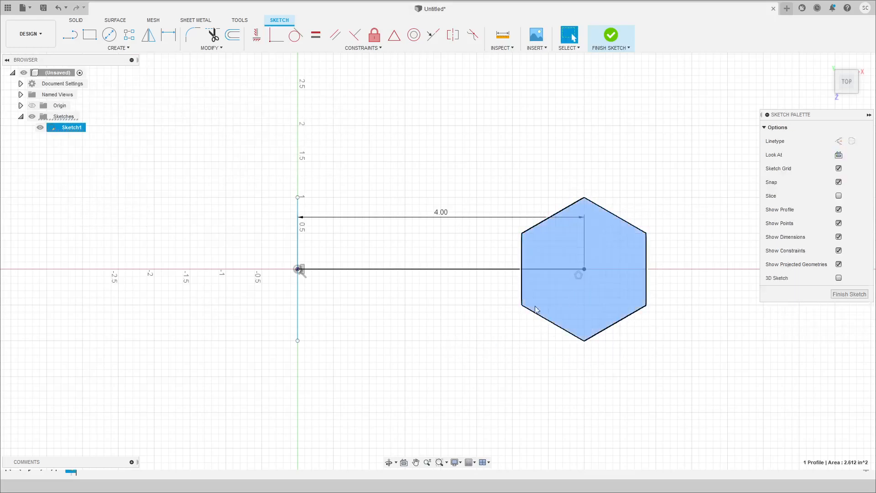
click(76, 20)
click(109, 34)
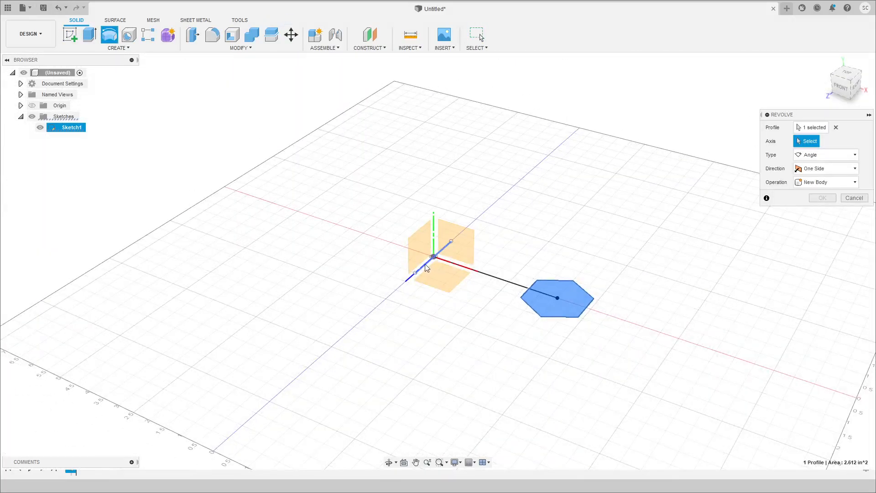
click(428, 268)
click(822, 212)
shift+middle_drag(818, 214, 689, 255)
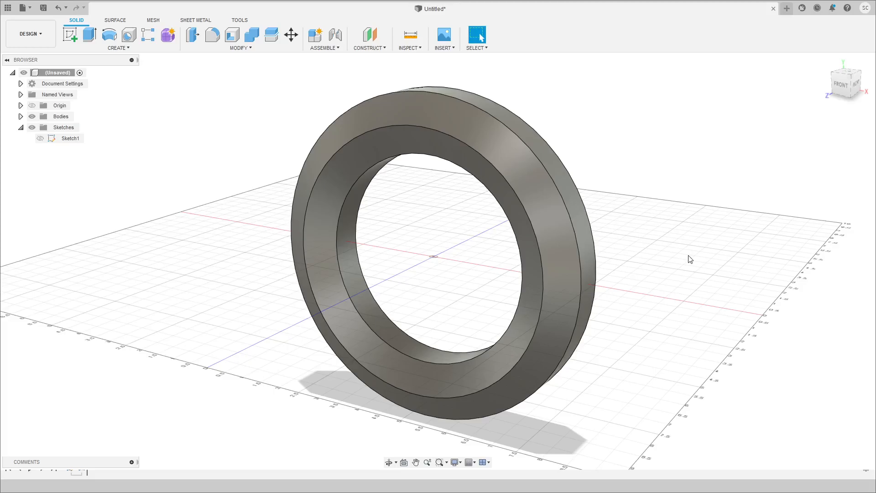
Undo the hexagon revolve and all the sketched geometry, returning to the empty sketch.
key(ctrl+z)
key(ctrl+z)
key(ctrl+z)
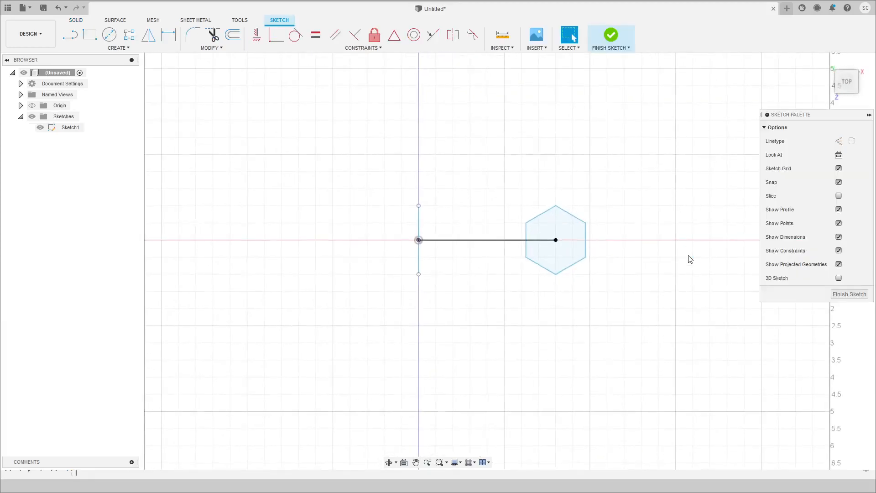
key(ctrl+z)
key(ctrl+z)
Draw a small circle of about 0.21 in diameter centred on the origin.
shift+middle_drag(469, 277, 436, 212)
click(110, 35)
click(418, 240)
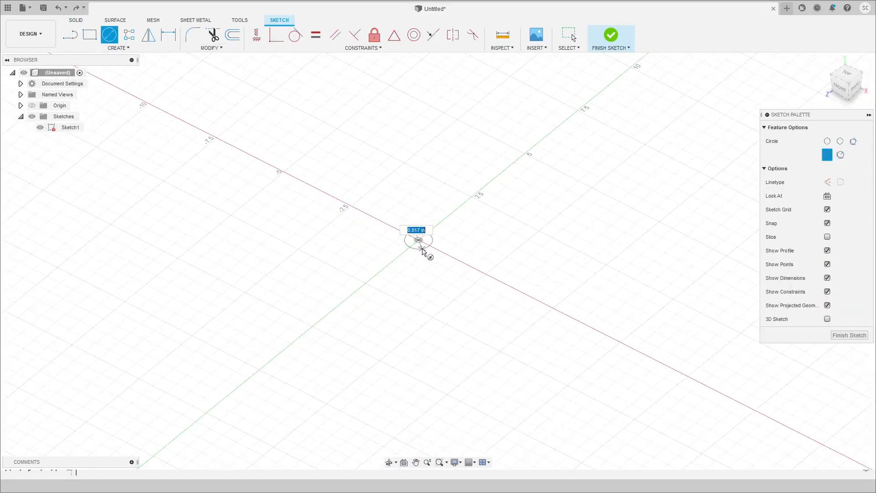
key(Escape)
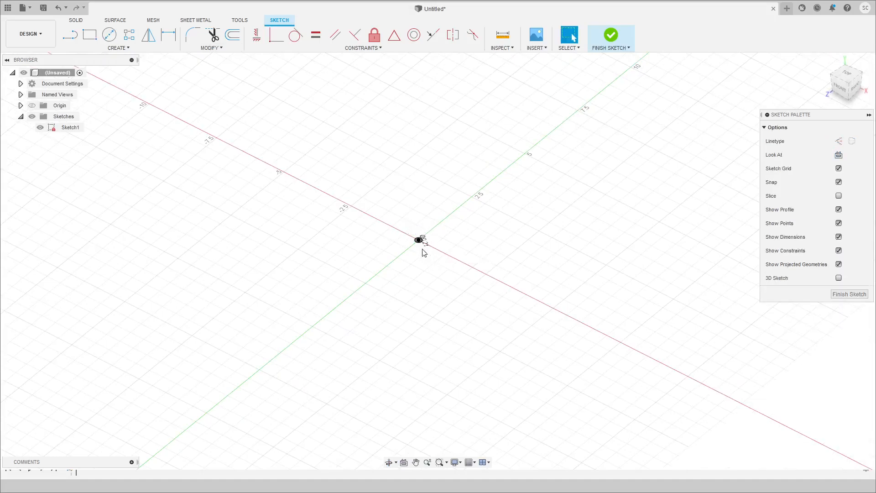
Start a rectangular pattern of the circle's centre point, spaced about 1.10 in along X and 0.80 in along Y.
key(super)
text(re)
key(Return)
text(srec)
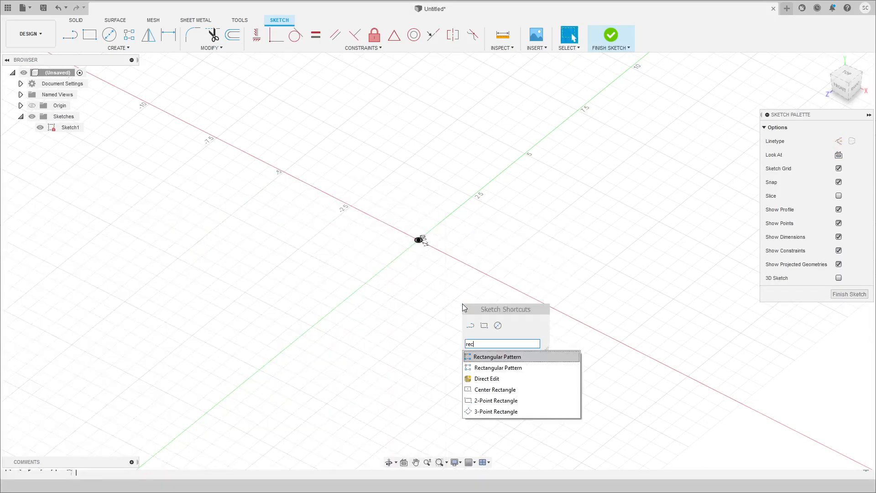
key(Return)
scroll(412, 247, up, 5)
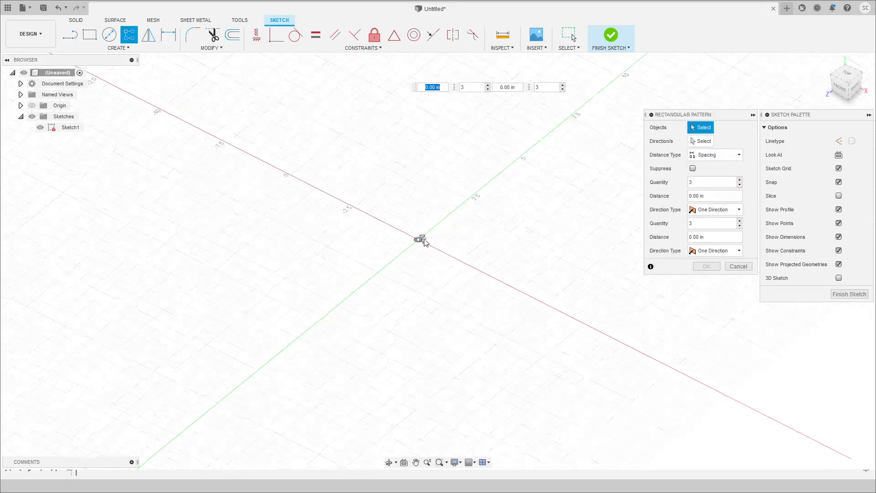
click(412, 242)
drag(419, 249, 493, 289)
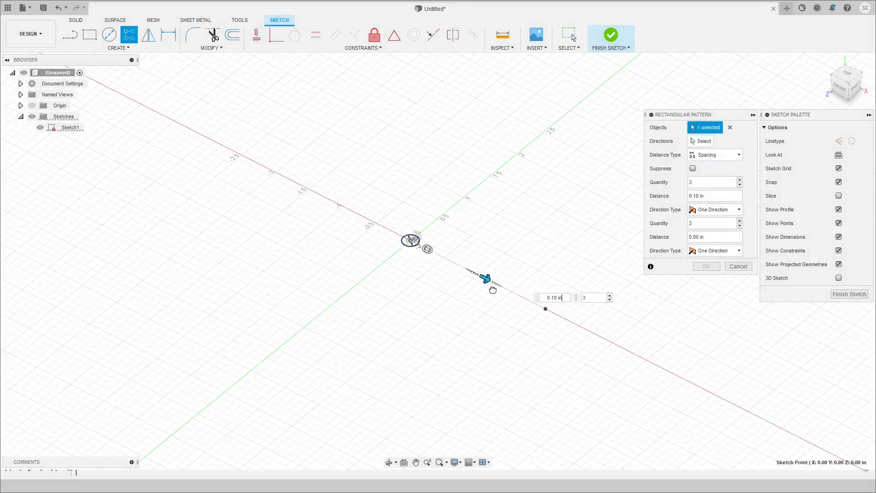
drag(417, 235, 456, 200)
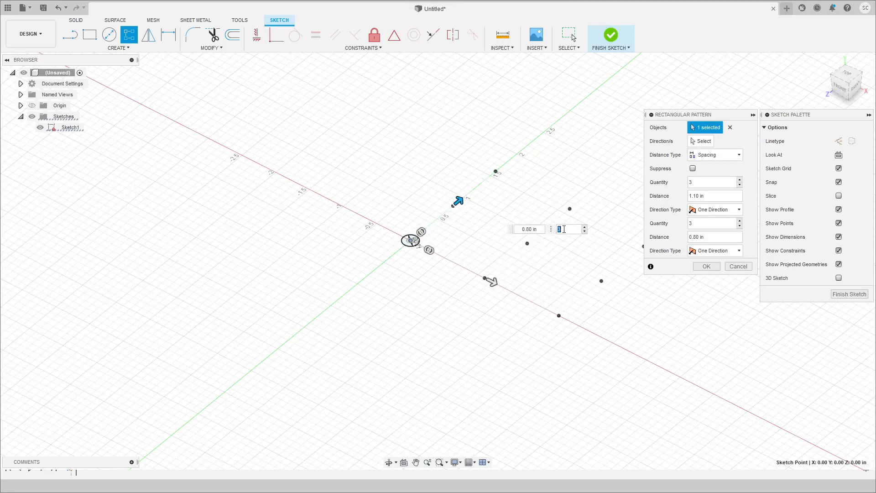
scroll(606, 266, up, 1)
scroll(608, 228, up, 2)
Set the pattern to 4 instances along X and 2 along Y, with 1 in spacing in both directions.
drag(710, 197, 624, 215)
text(11)
text(1)
drag(710, 195, 632, 186)
text(1)
text(4)
drag(710, 225, 582, 229)
text(2)
Add the small circle to the pattern objects, remove its centre point from the selection and create the pattern.
scroll(149, 249, up, 3)
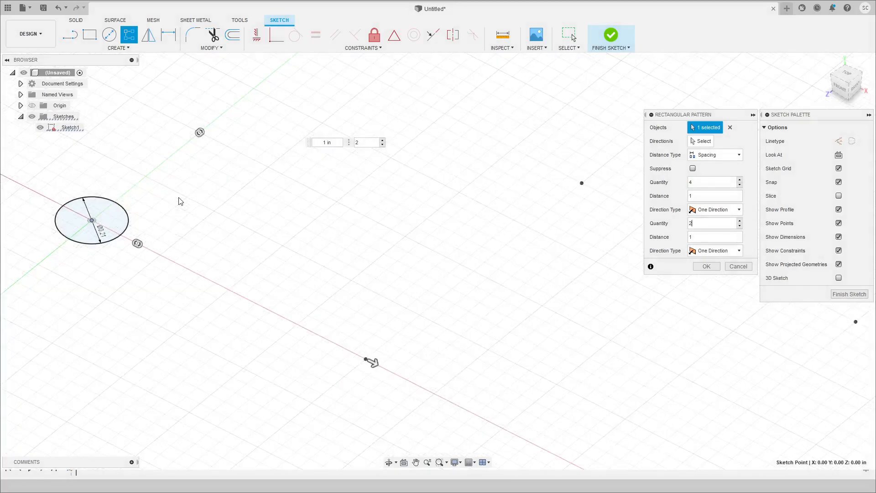
scroll(125, 266, down, 4)
scroll(145, 168, up, 1)
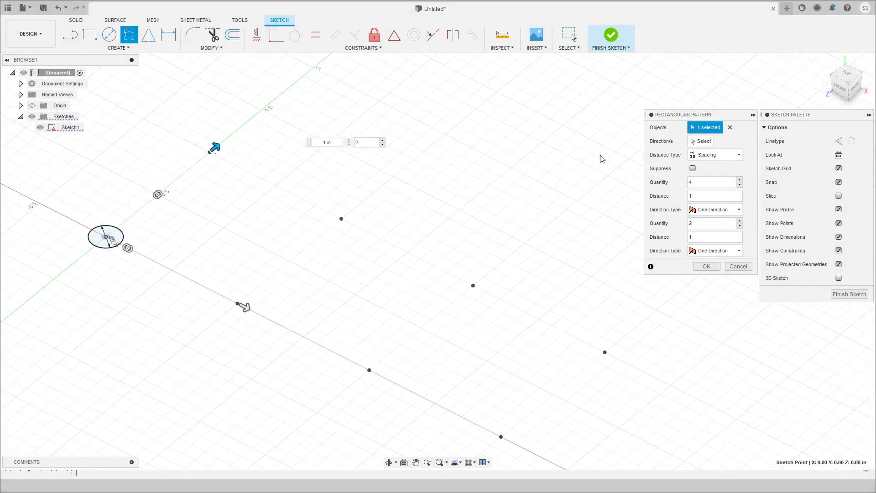
click(122, 236)
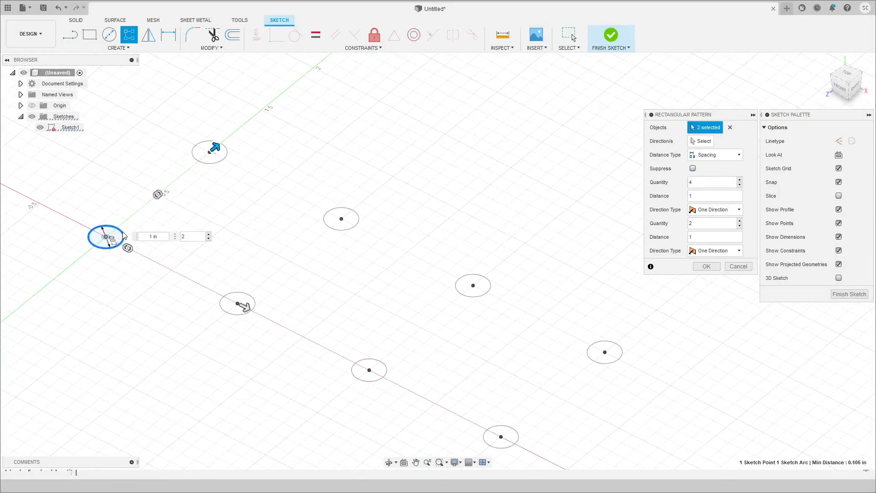
scroll(400, 249, down, 5)
scroll(376, 172, up, 3)
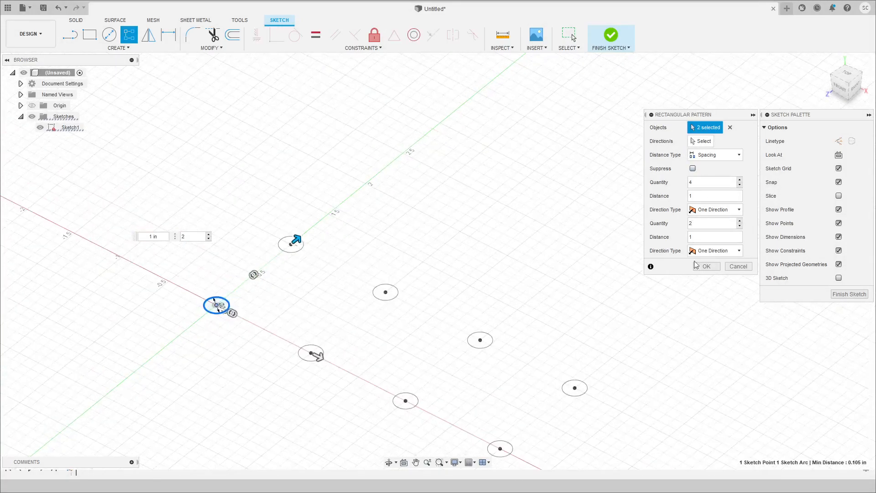
click(216, 305)
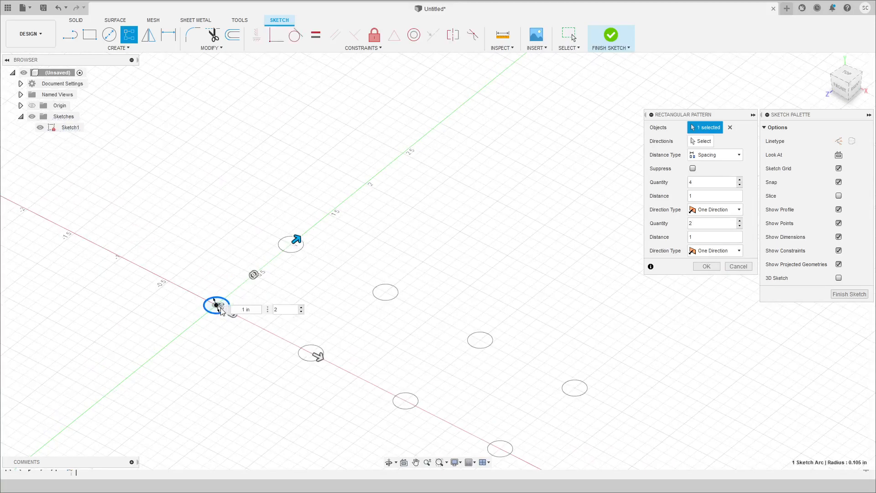
click(707, 266)
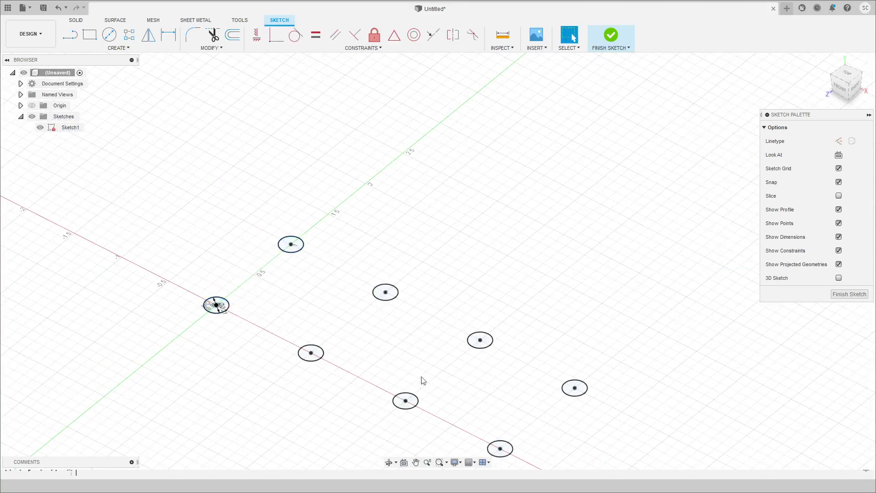
Undo the rectangular pattern and the small circle at the origin.
scroll(462, 443, down, 2)
scroll(348, 339, up, 2)
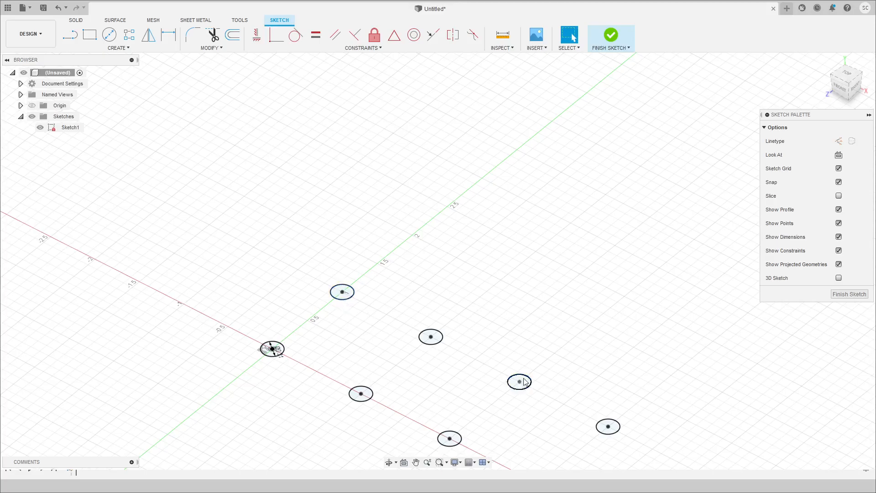
scroll(525, 435, down, 1)
middle_drag(531, 409, 442, 331)
key(ctrl+z)
key(ctrl+z)
Draw a circle of about 2.28 in diameter centred on the origin.
scroll(176, 163, down, 2)
scroll(173, 164, up, 3)
click(109, 34)
click(203, 294)
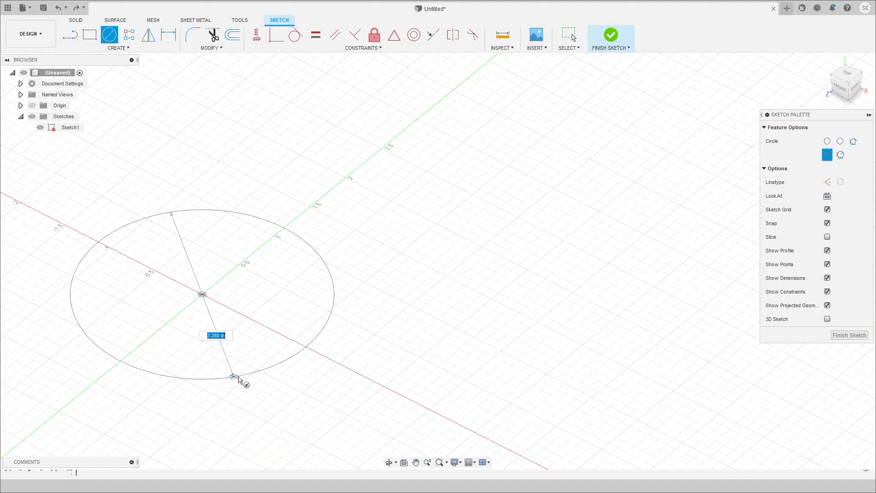
click(234, 377)
key(Escape)
Draw a line across the circle's full diameter along the sketch's Y axis, splitting it into two halves.
click(265, 281)
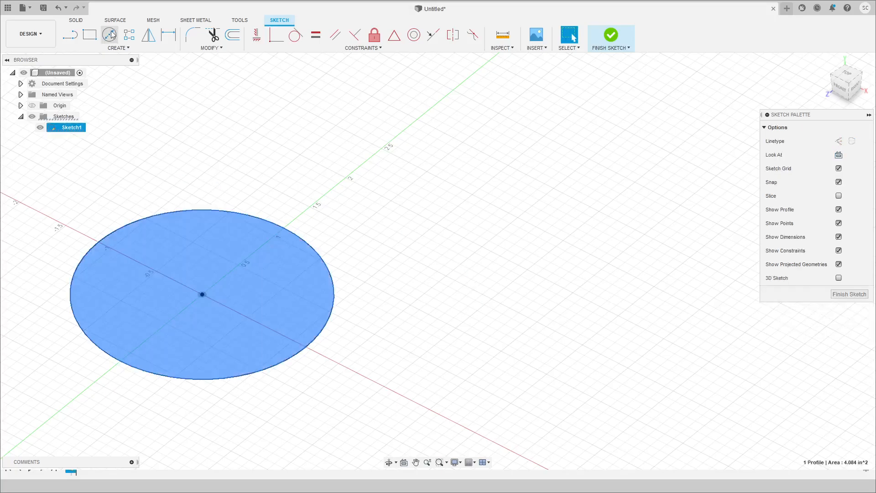
key(l)
click(284, 227)
click(118, 364)
key(Escape)
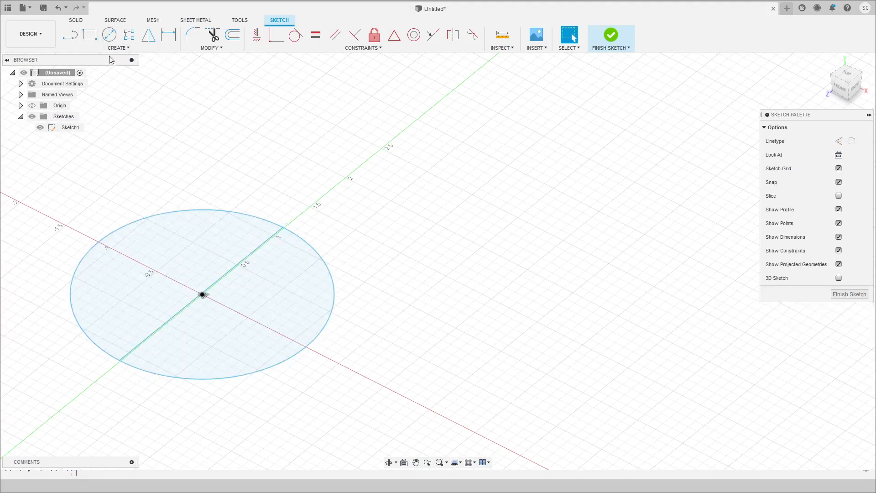
click(76, 20)
click(110, 35)
click(218, 282)
click(218, 281)
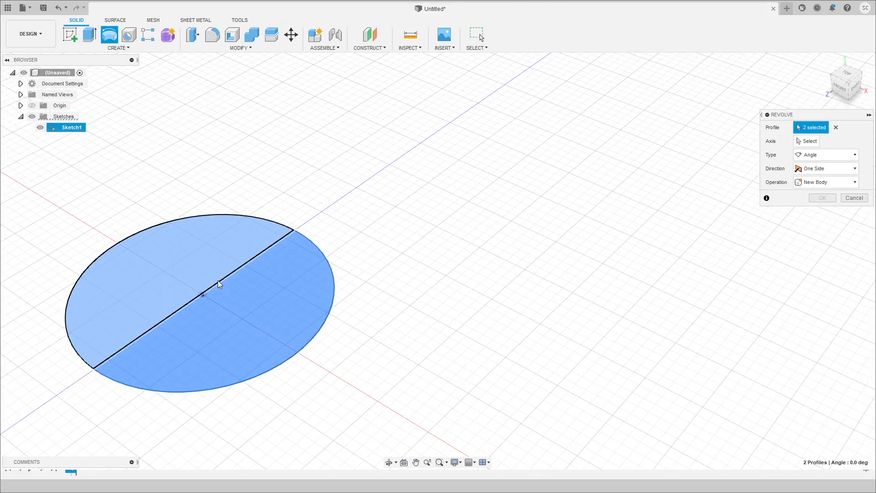
key(Escape)
Revolve the half-circle on the positive X side 360 degrees about the diameter line to form a sphere as a new body.
click(222, 284)
click(265, 290)
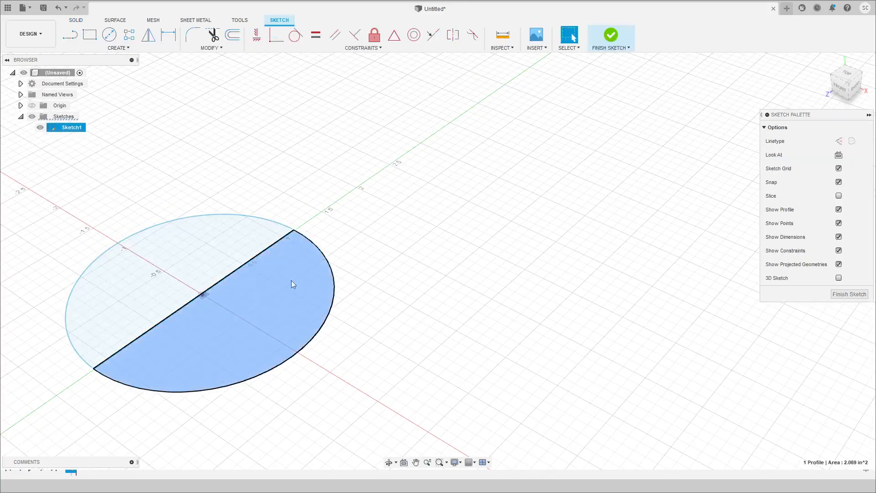
click(76, 20)
click(109, 35)
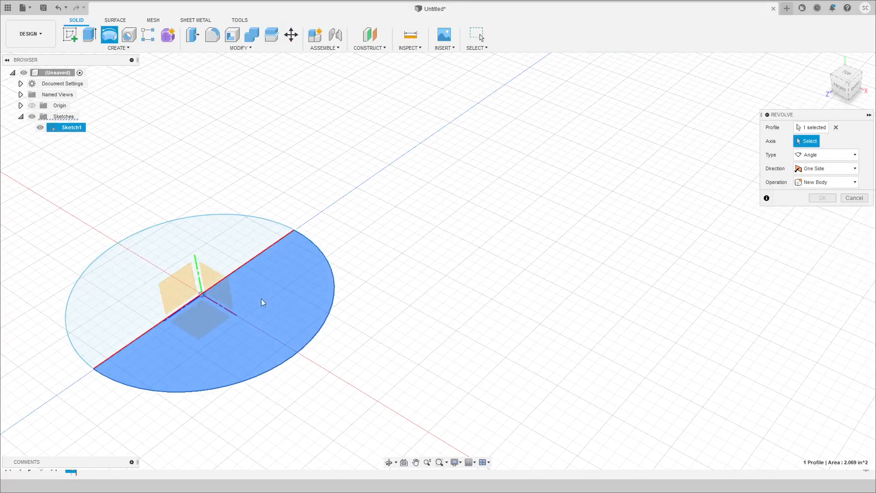
click(255, 258)
shift+middle_drag(255, 258, 632, 226)
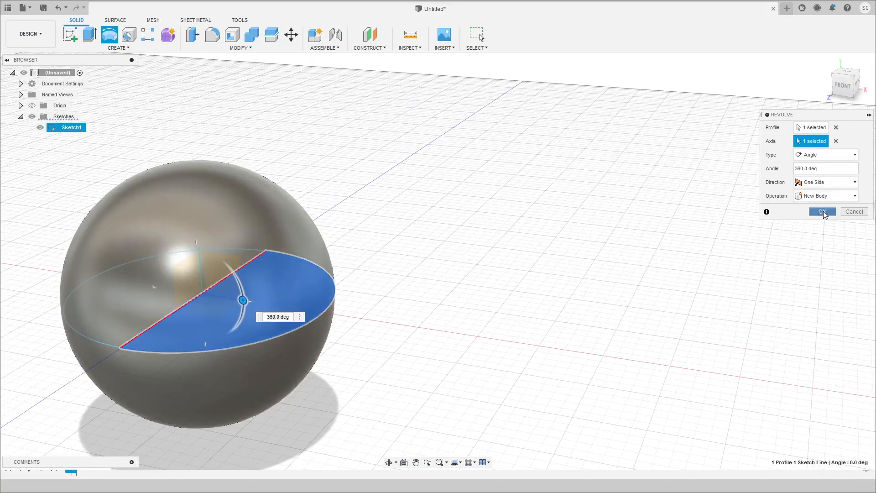
click(823, 211)
middle_drag(442, 300, 633, 260)
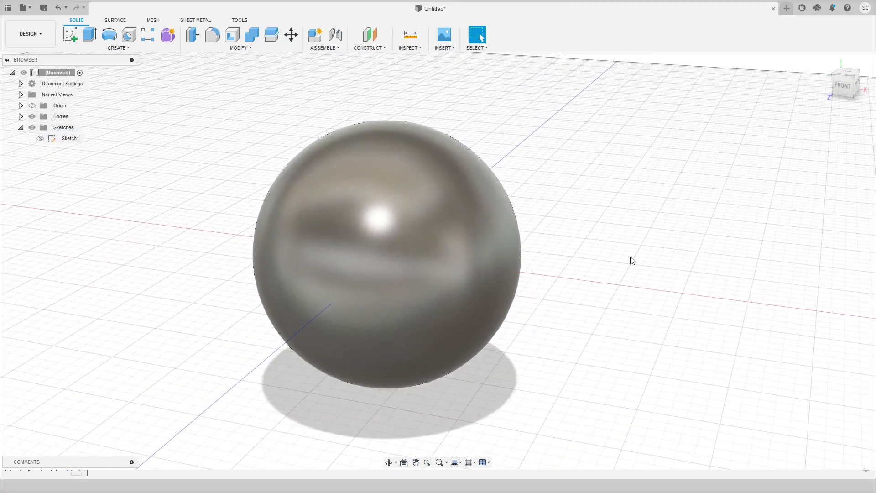